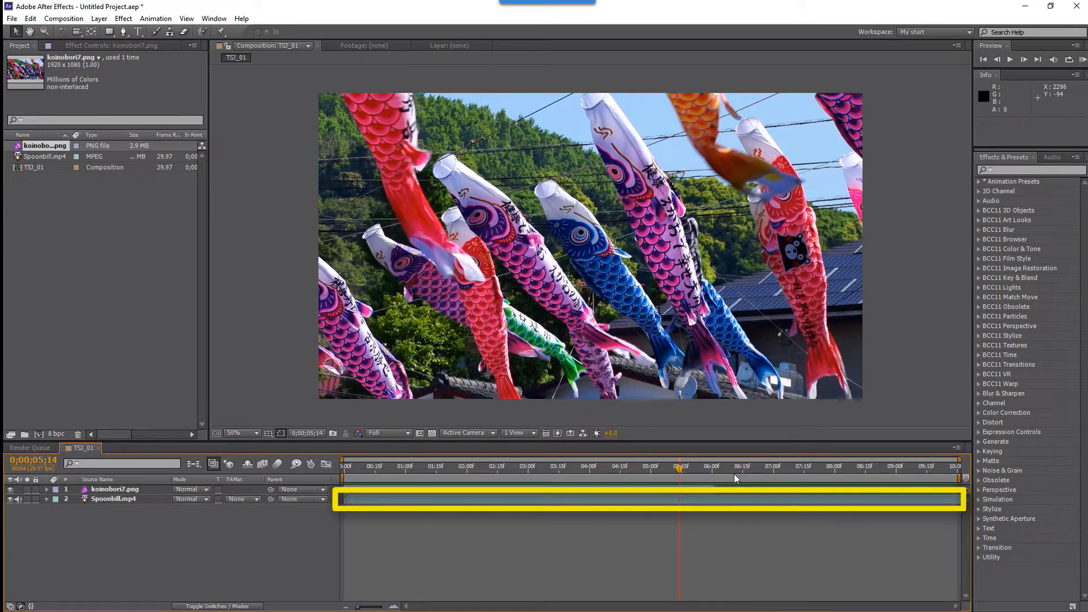
At 0;00;05;07, apply the BCC Title Studio effect to the koinobori7.png layer and launch the effect's interface.
{"action": "mouse_move", "coordinate": [737, 476]}
{"action": "left_mouse_down"}
{"action": "mouse_move", "coordinate": [921, 495]}
{"action": "mouse_move", "coordinate": [731, 498]}
{"action": "mouse_move", "coordinate": [717, 511]}
{"action": "mouse_move", "coordinate": [664, 504]}
{"action": "left_mouse_up"}
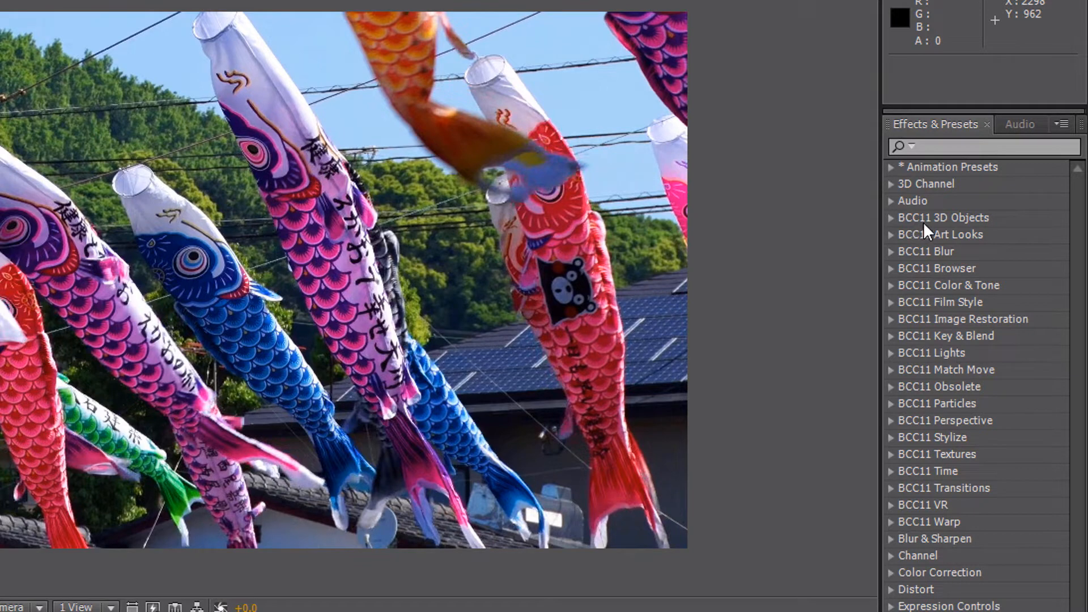
{"action": "left_click", "coordinate": [890, 218]}
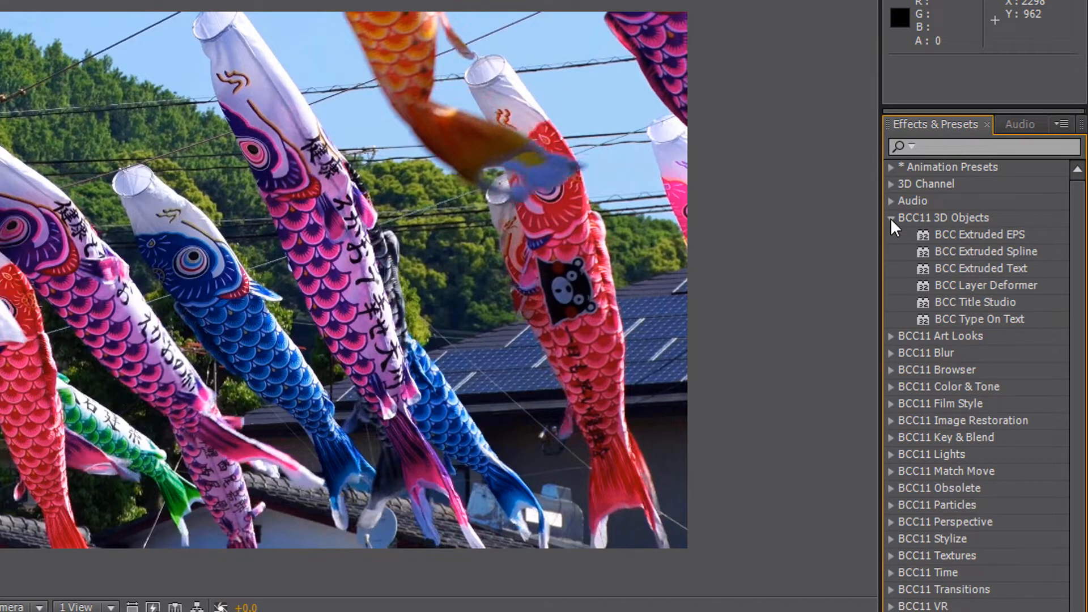
{"action": "left_click_drag", "start_coordinate": [960, 302], "coordinate": [517, 526]}
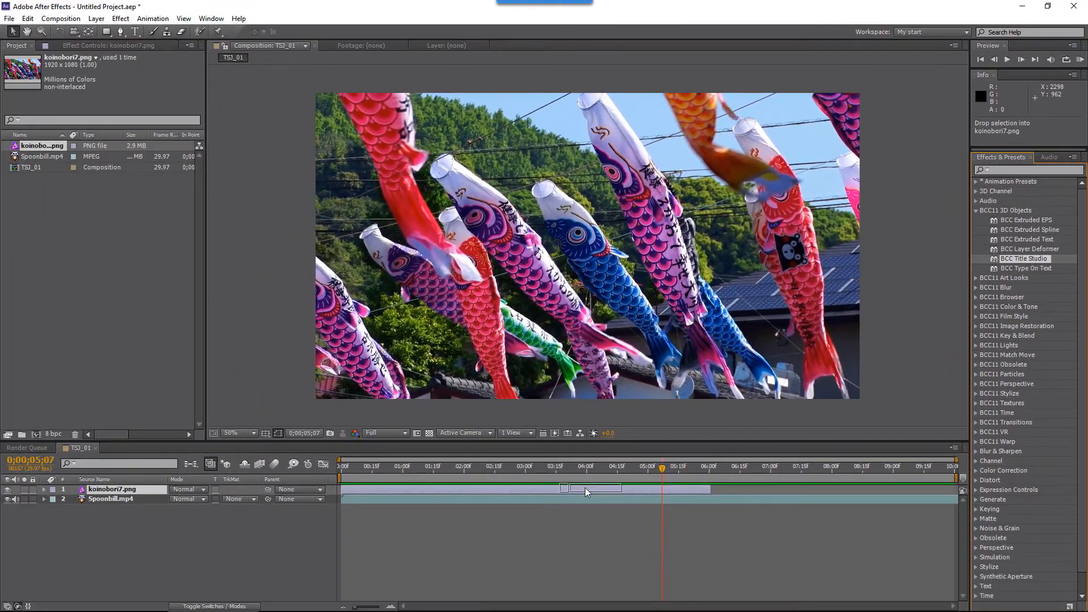
{"action": "left_click_drag", "start_coordinate": [584, 487], "coordinate": [582, 488]}
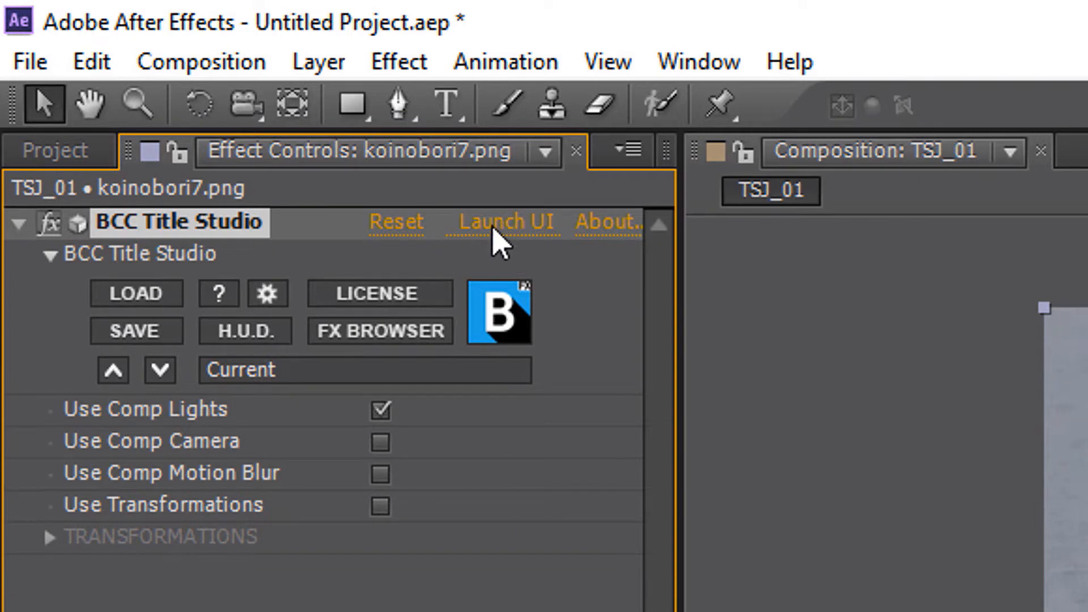
{"action": "left_click", "coordinate": [492, 228]}
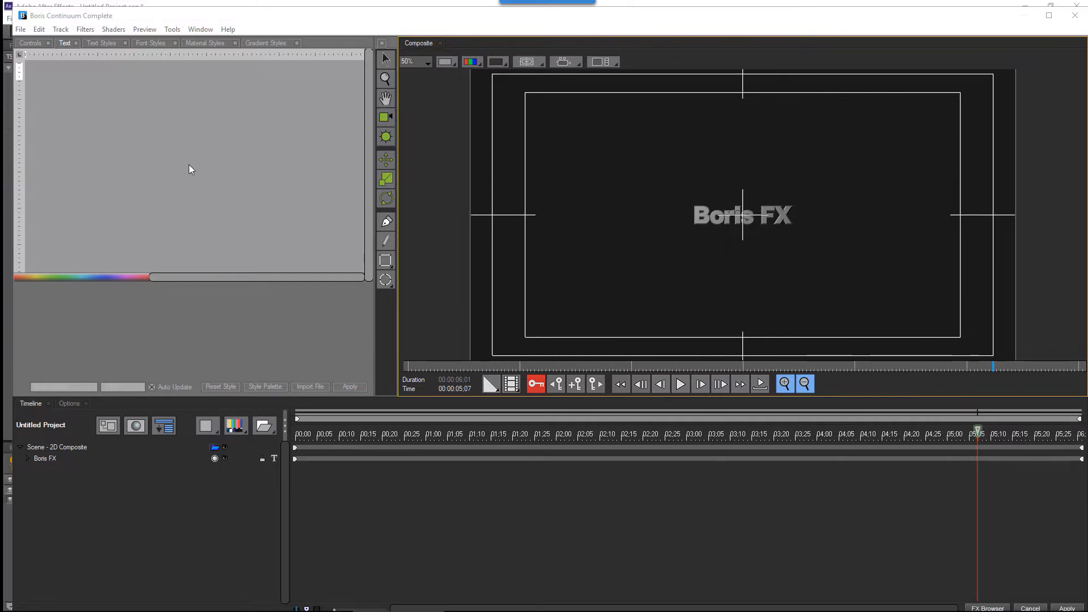
In the appearance preferences, set the Windows colour to a mid grey of RGB 110, 110, 110.
{"action": "left_click", "coordinate": [39, 30]}
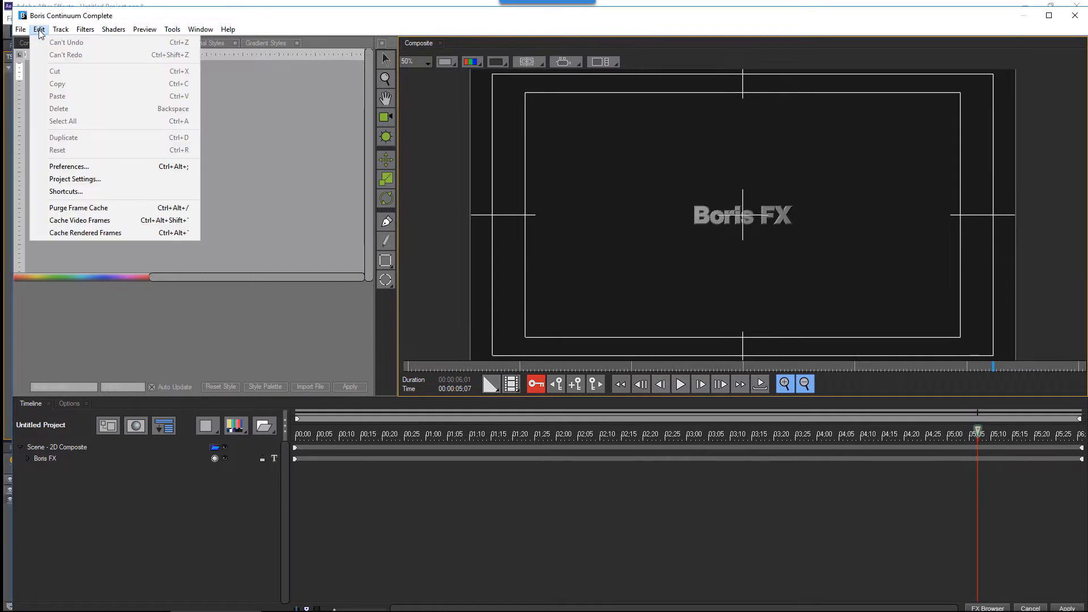
{"action": "left_click", "coordinate": [91, 167]}
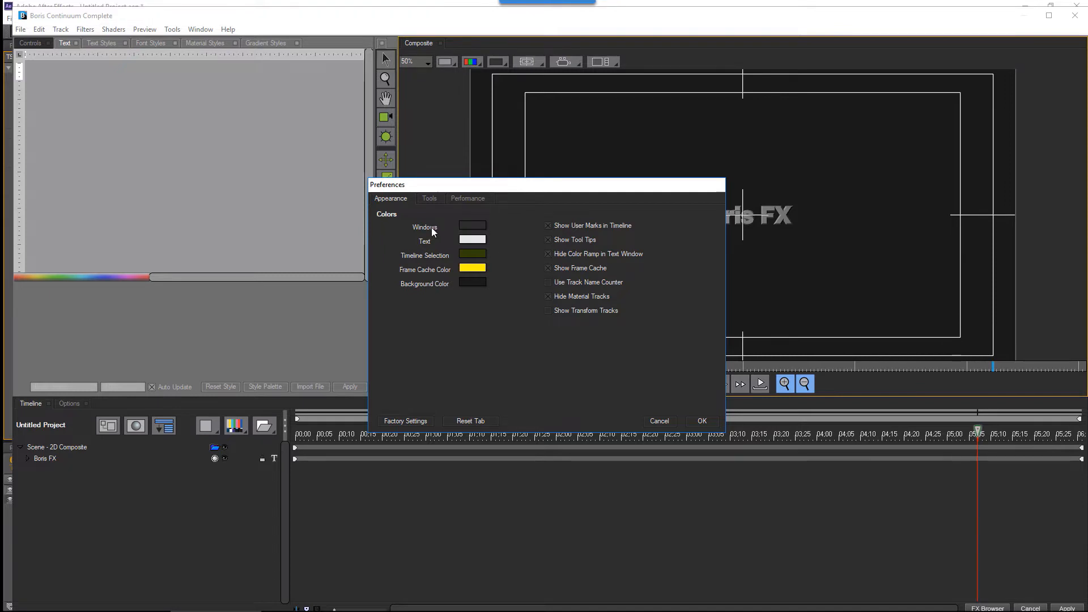
{"action": "left_click", "coordinate": [477, 224]}
{"action": "left_click_drag", "start_coordinate": [616, 311], "coordinate": [617, 273]}
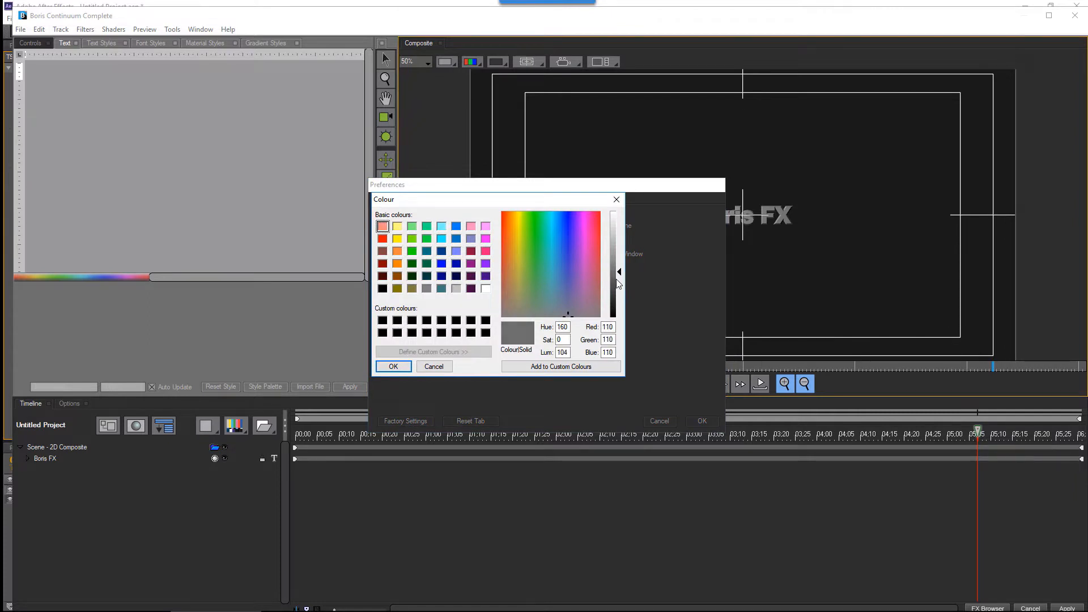
{"action": "left_click", "coordinate": [384, 367]}
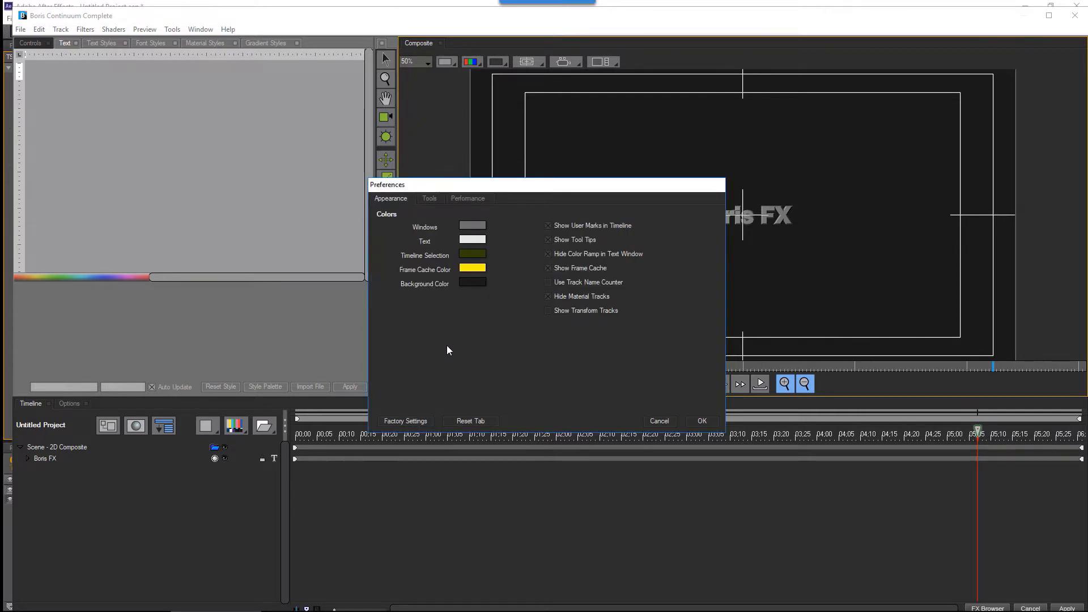
Set the interface Text colour to pure white, RGB 255, 255, 255.
{"action": "left_click", "coordinate": [471, 240]}
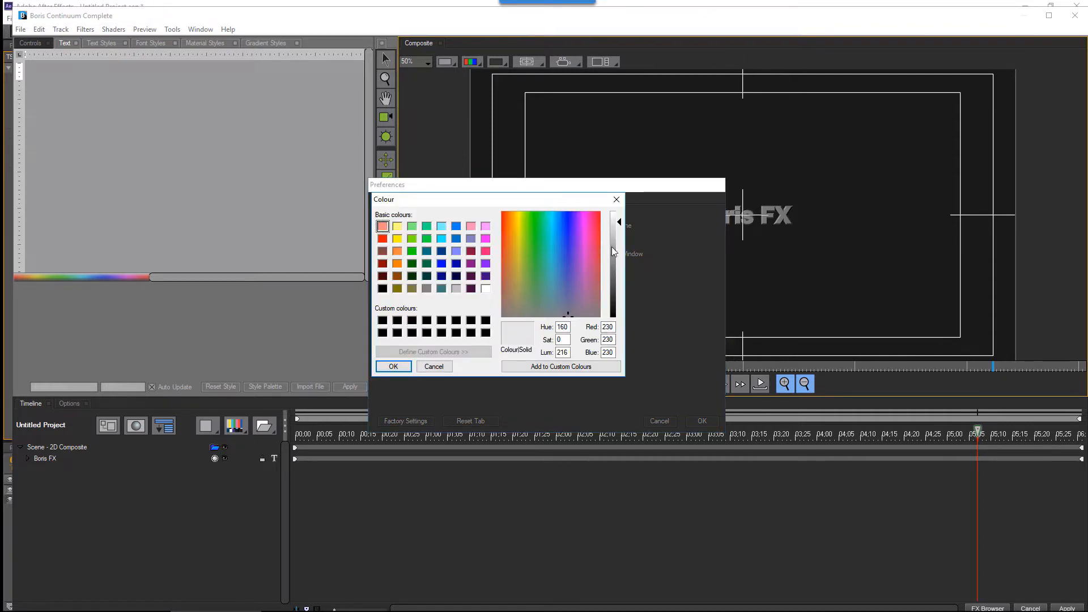
{"action": "left_click_drag", "start_coordinate": [620, 225], "coordinate": [621, 204]}
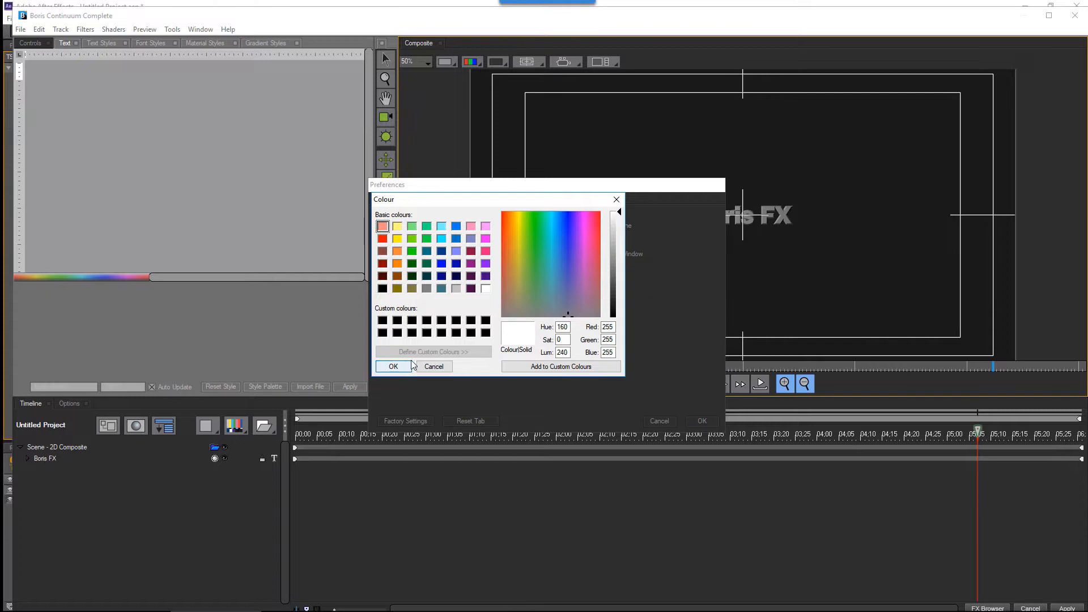
{"action": "left_click", "coordinate": [390, 366]}
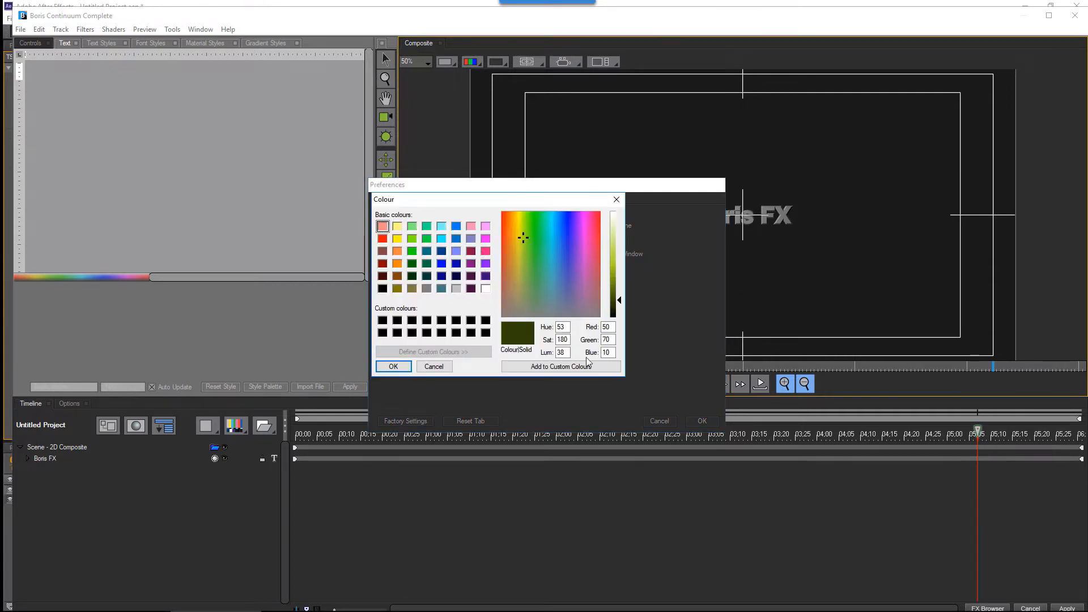
Set the Timeline Selection colour to RGB 0, 159, 159 and save the preferences.
{"action": "double_click", "coordinate": [605, 327]}
{"action": "type", "text": "0"}
{"action": "left_click", "coordinate": [606, 339]}
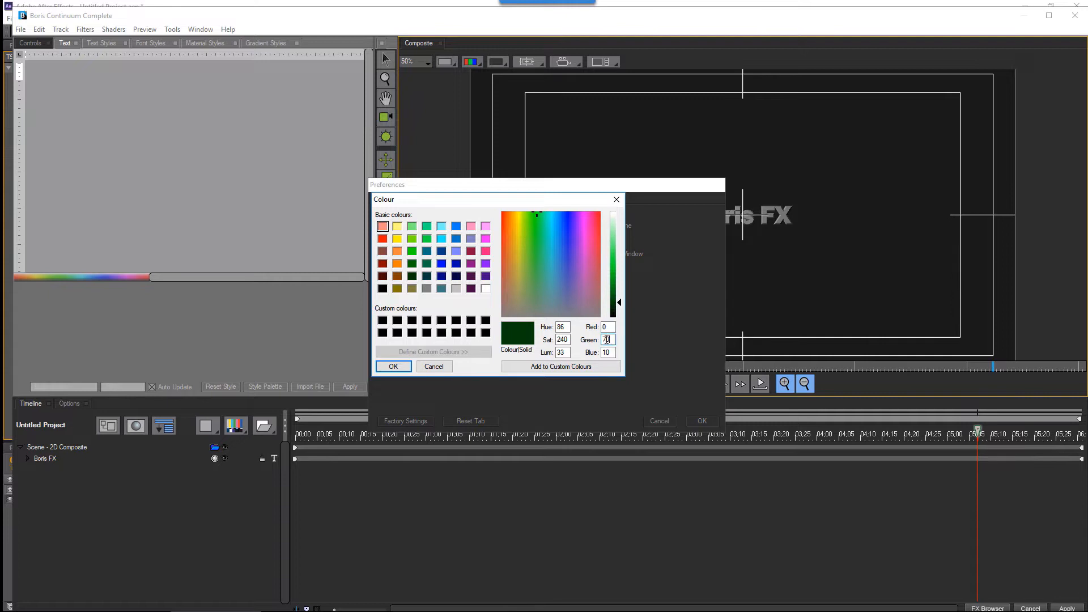
{"action": "double_click", "coordinate": [606, 339]}
{"action": "type", "text": "159"}
{"action": "key", "text": "Tab"}
{"action": "type", "text": "159"}
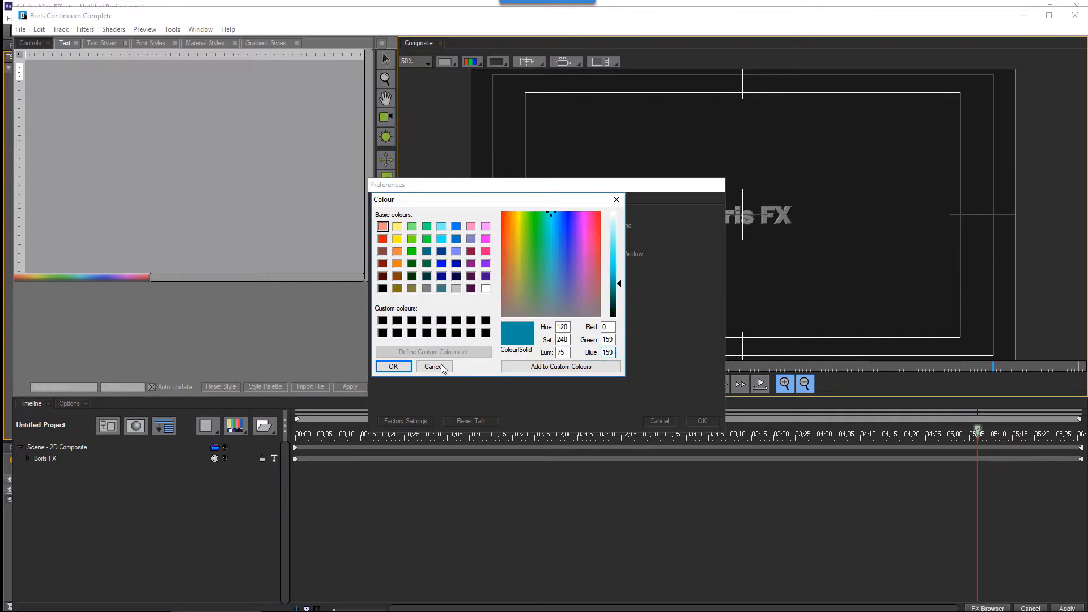
{"action": "left_click", "coordinate": [394, 366]}
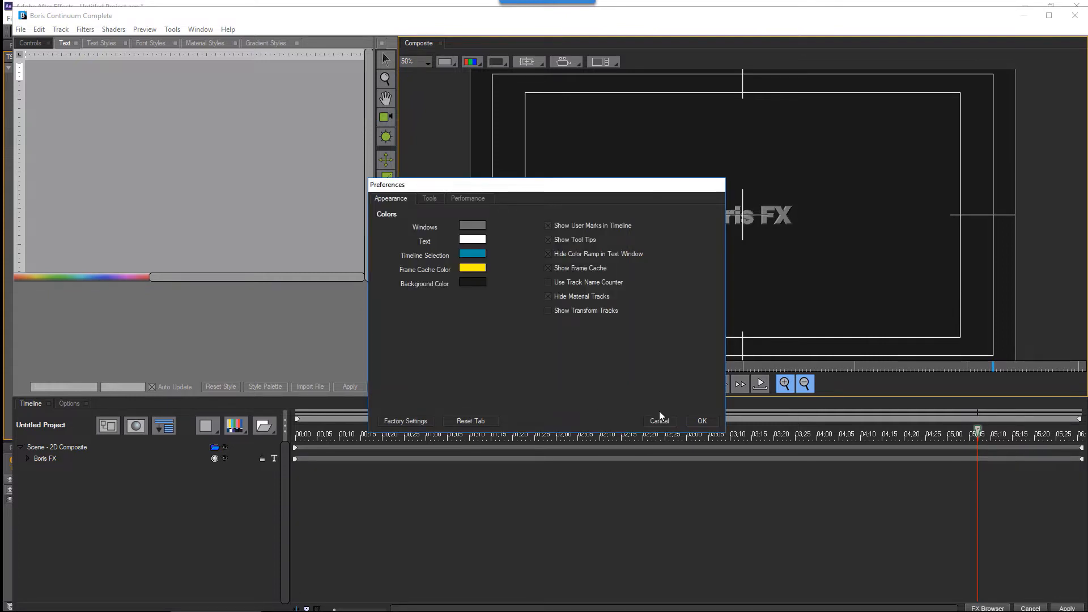
{"action": "left_click", "coordinate": [702, 421]}
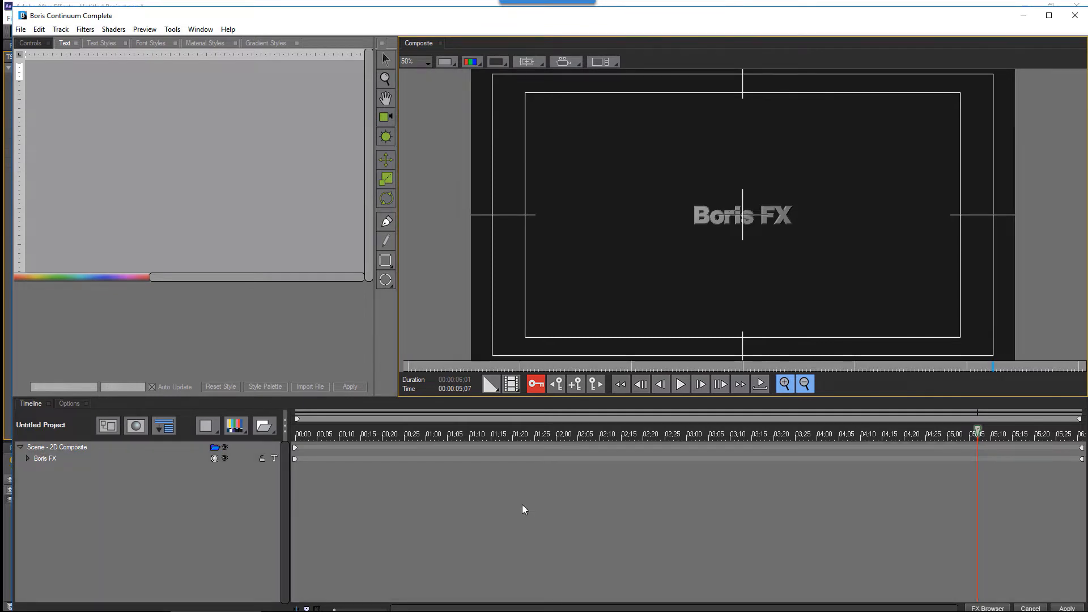
Turn off the automatic keyframing mode in the composite window's playback controls.
{"action": "left_click", "coordinate": [522, 460]}
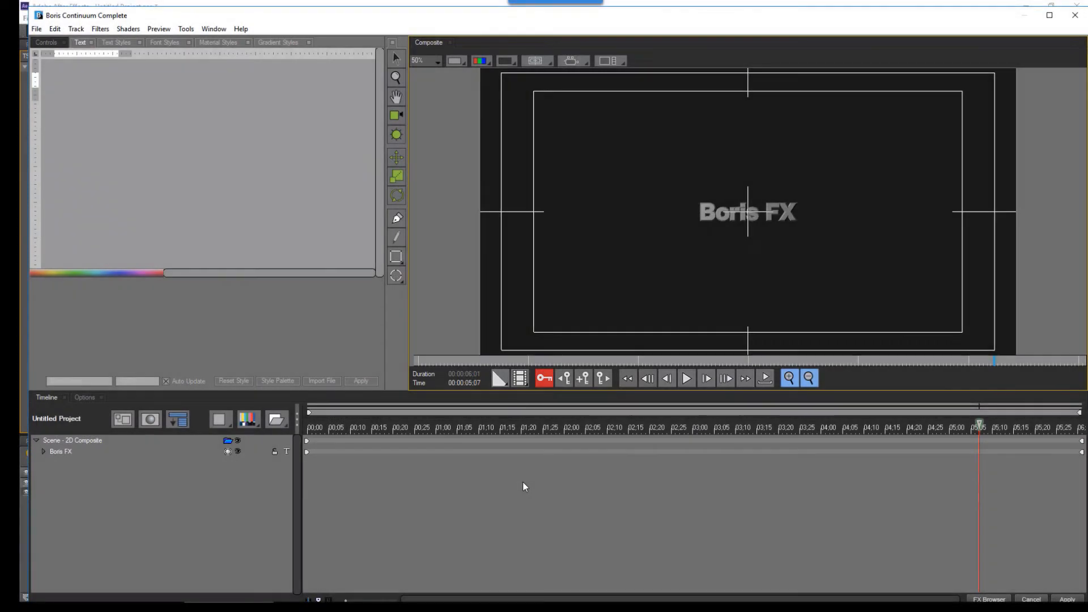
{"action": "left_click", "coordinate": [544, 380]}
{"action": "left_click", "coordinate": [544, 379]}
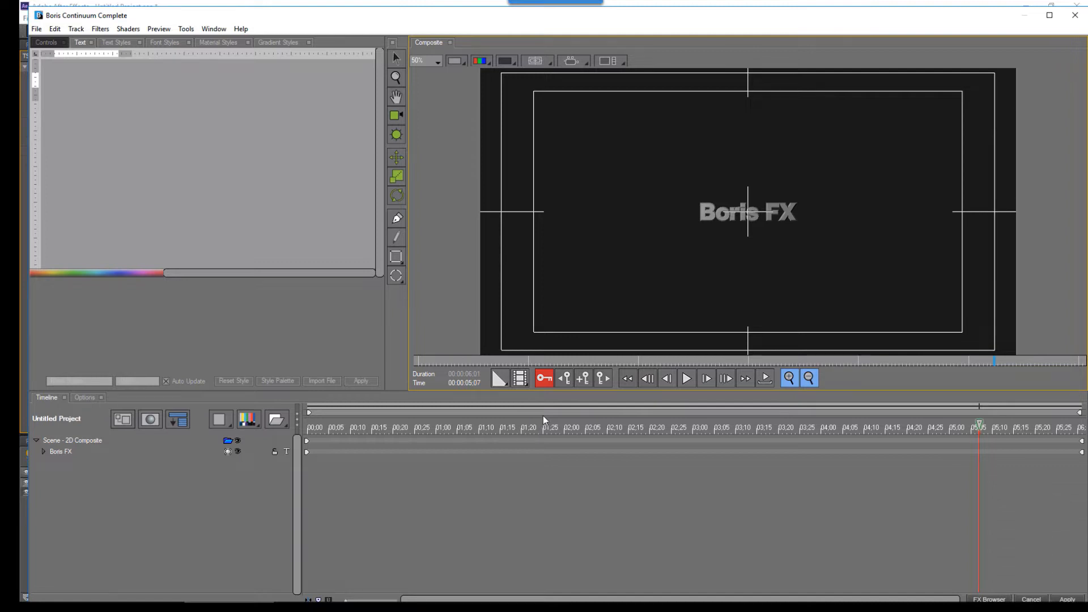
{"action": "left_click", "coordinate": [545, 379]}
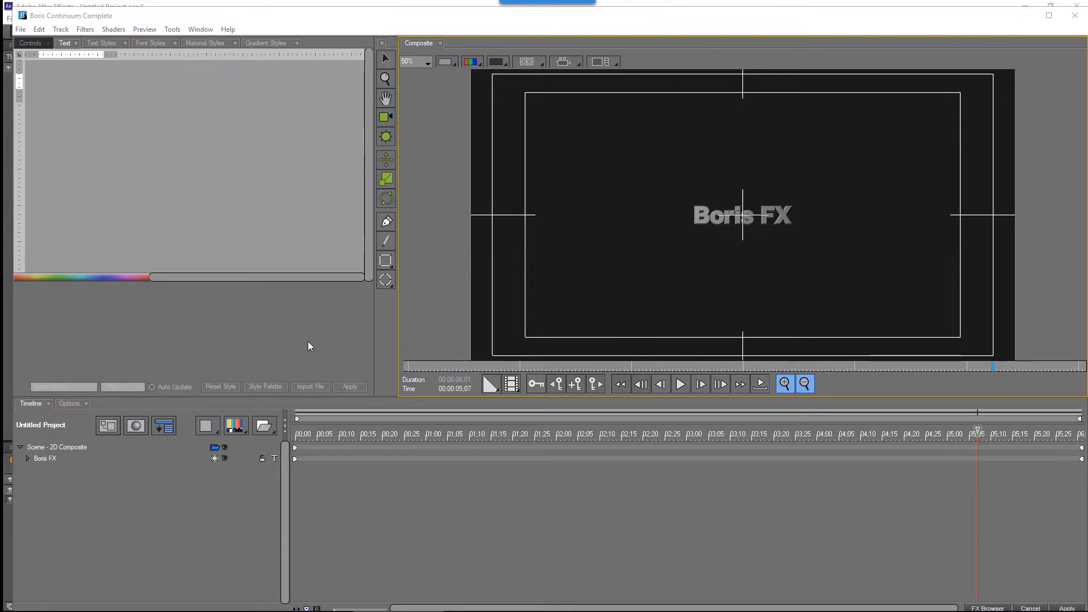
Make the text window, the tool palette, the composite window and the timeline active one after another.
{"action": "left_click", "coordinate": [286, 316]}
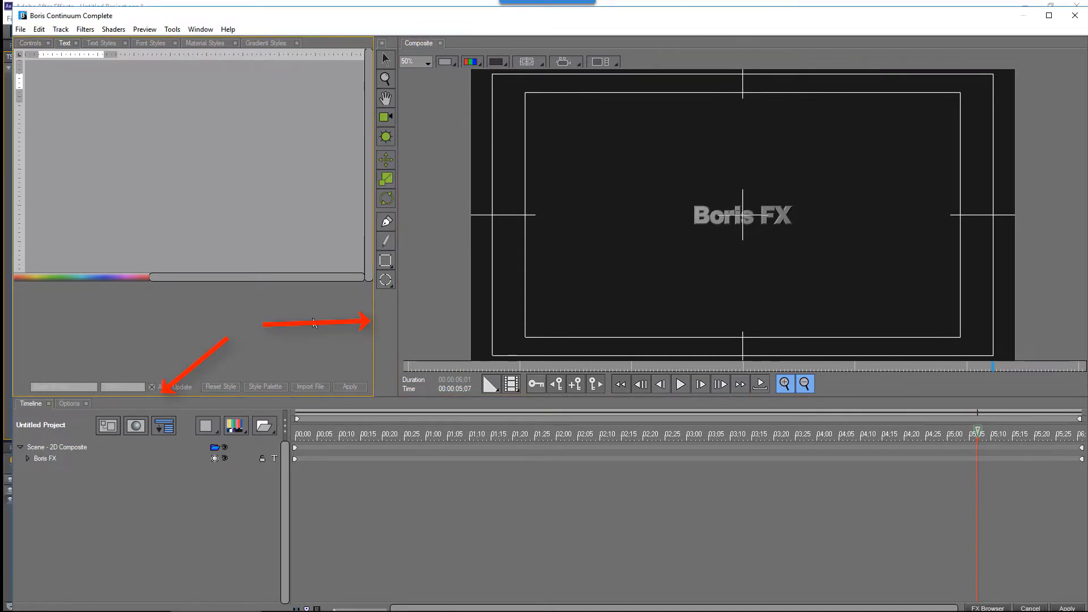
{"action": "left_click", "coordinate": [389, 318]}
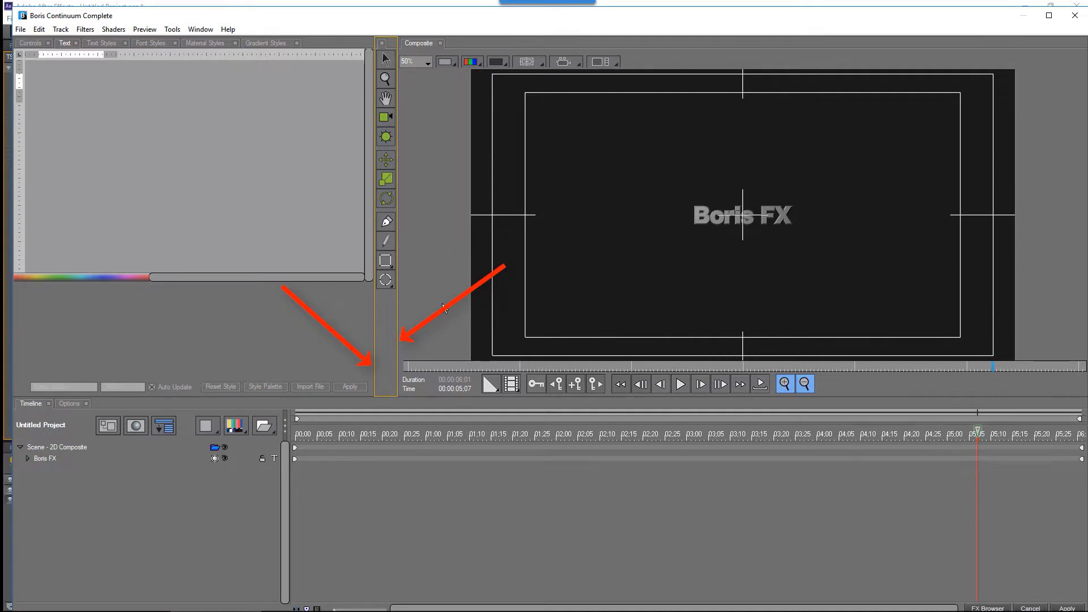
{"action": "left_click", "coordinate": [443, 306]}
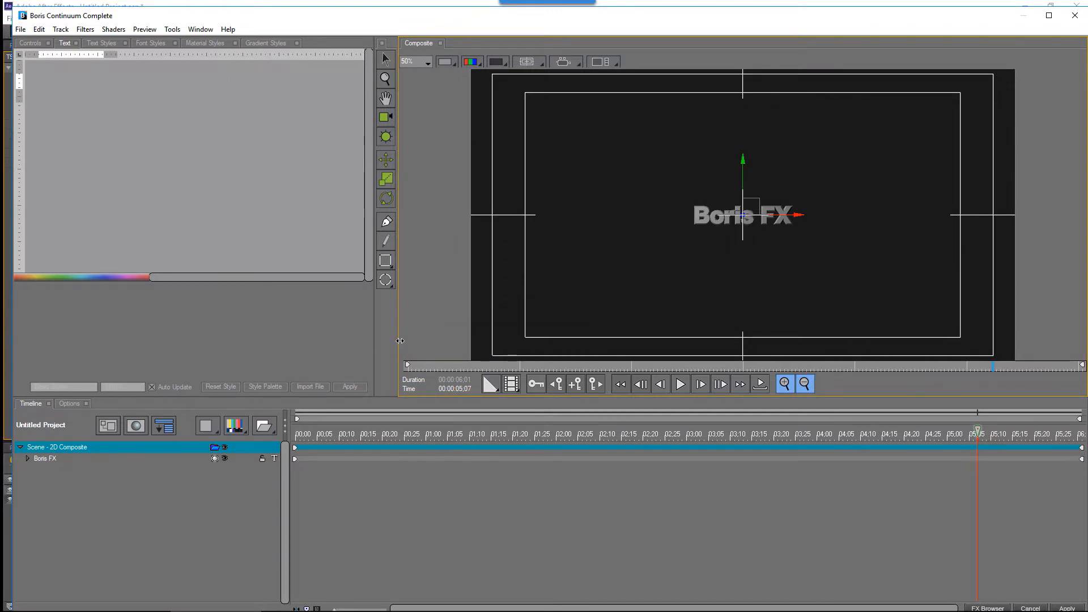
{"action": "left_click", "coordinate": [144, 505]}
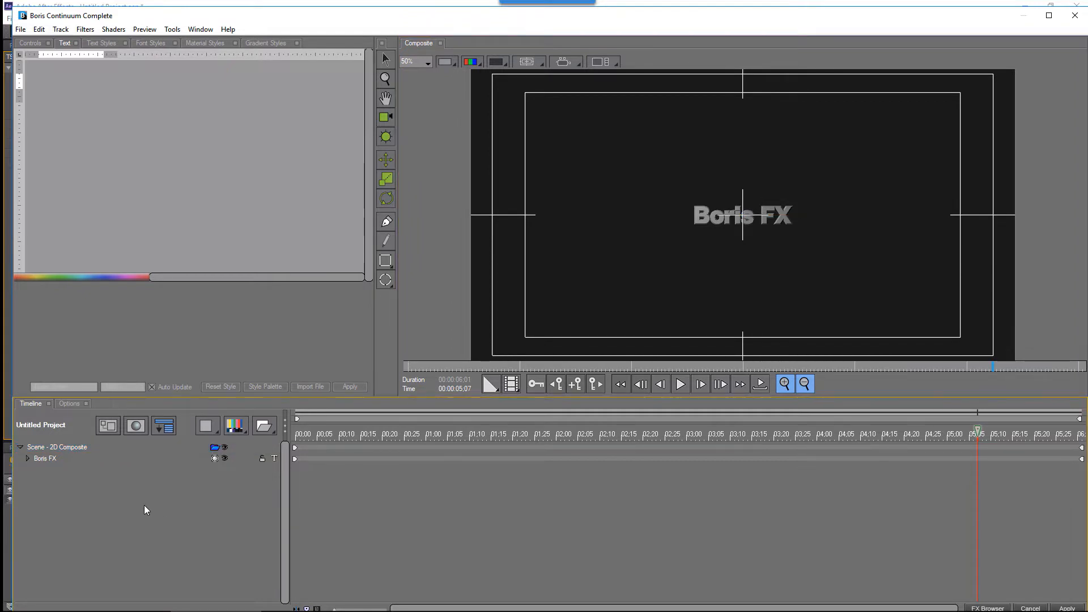
Select the scene container and the Boris FX track in turn to compare what the text window offers for each.
{"action": "left_click", "coordinate": [165, 447]}
{"action": "left_click", "coordinate": [162, 461]}
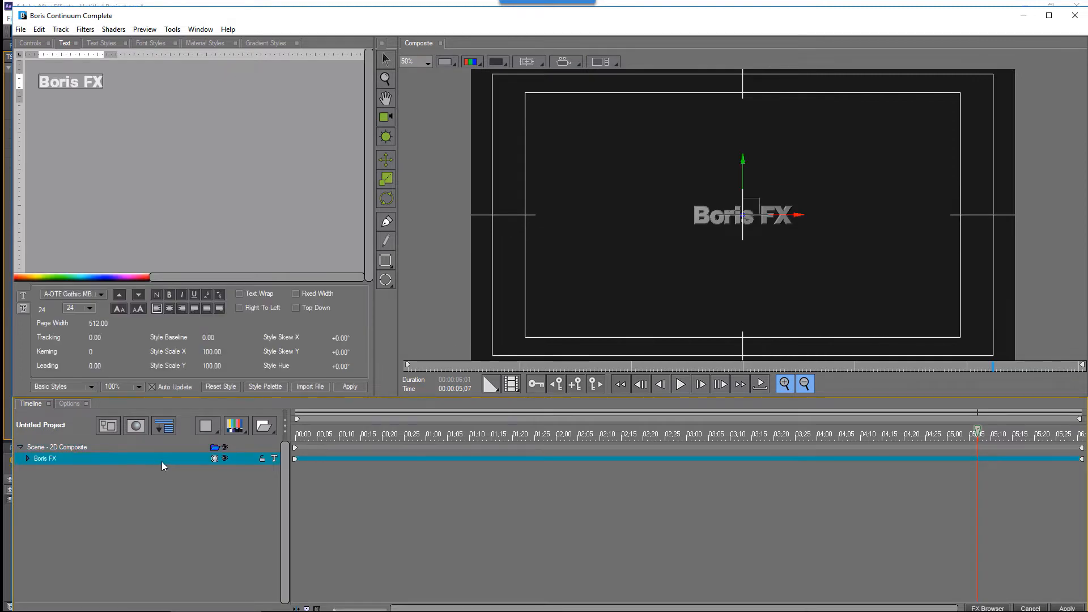
{"action": "left_click", "coordinate": [168, 444]}
{"action": "left_click", "coordinate": [91, 351]}
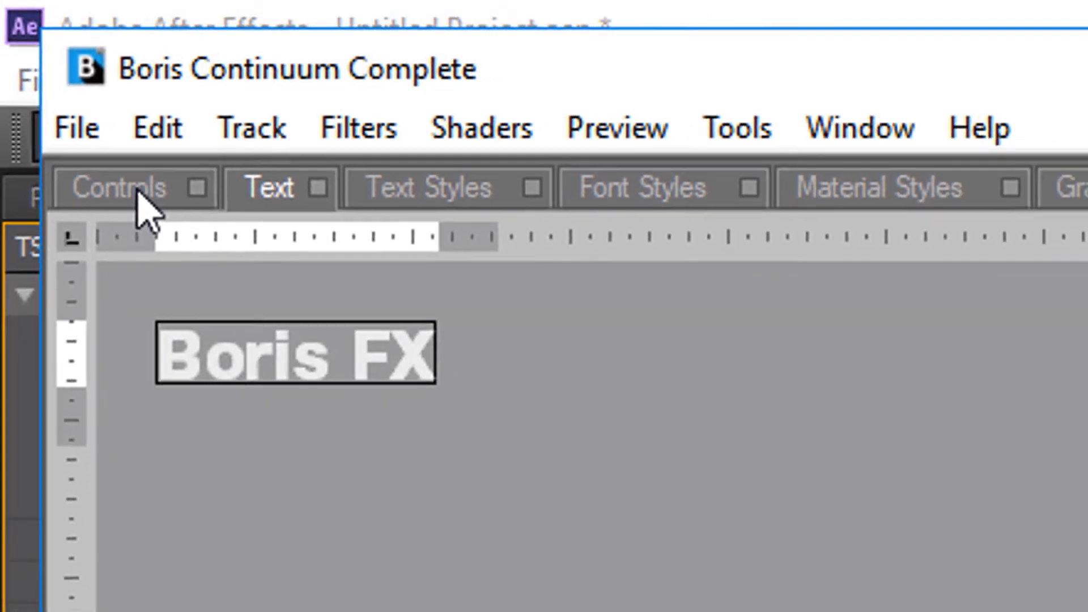
Show the Controls, expand the Boris FX track, and compare the parameter groups of the scene, the shape track and its nested text track.
{"action": "left_click", "coordinate": [161, 223]}
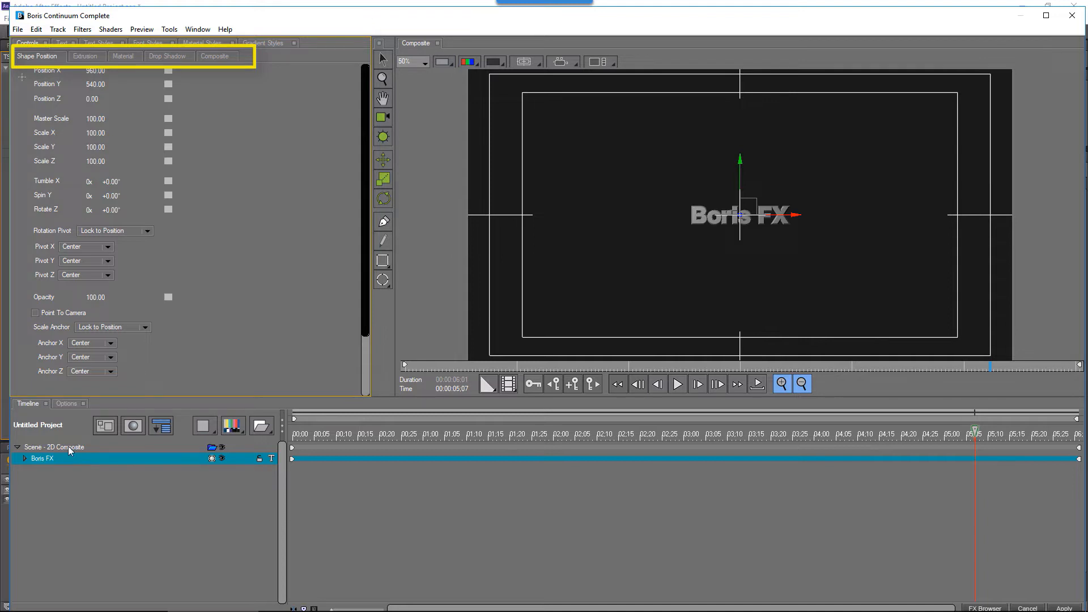
{"action": "left_click", "coordinate": [70, 448]}
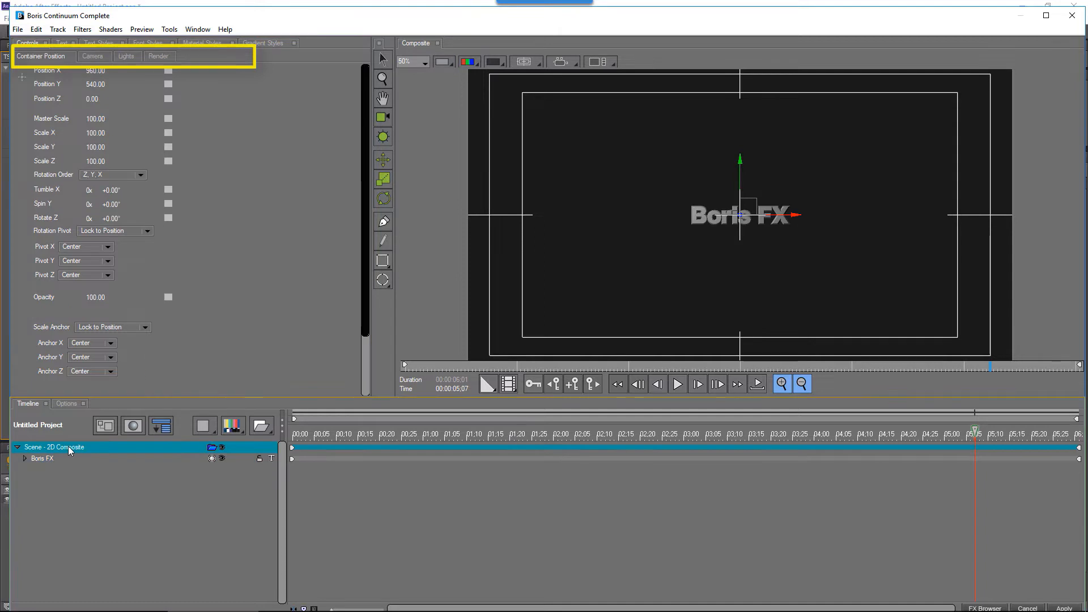
{"action": "left_click", "coordinate": [25, 459]}
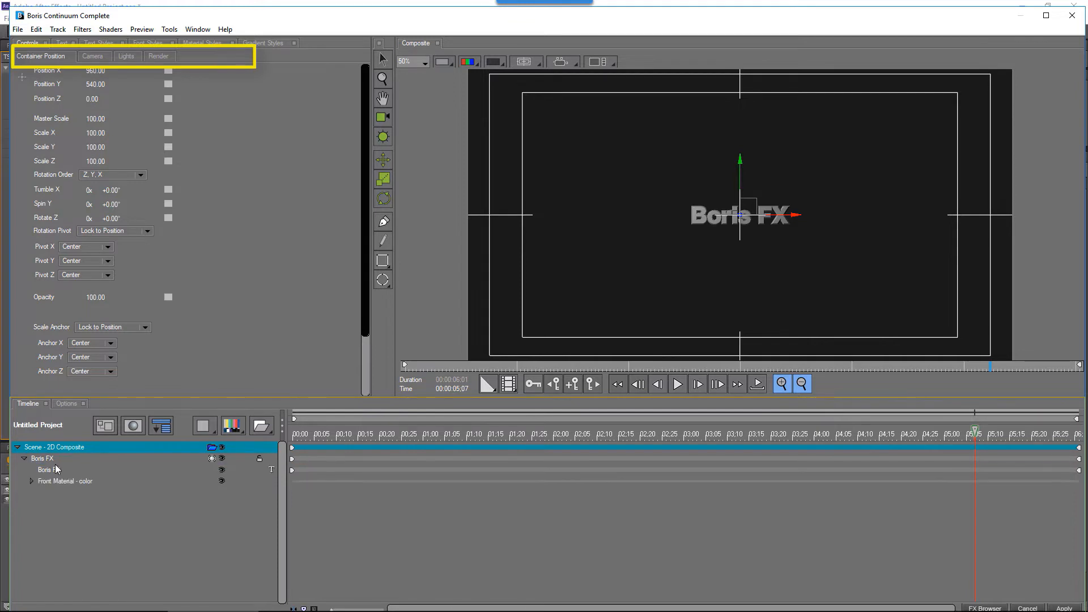
{"action": "left_click", "coordinate": [51, 460]}
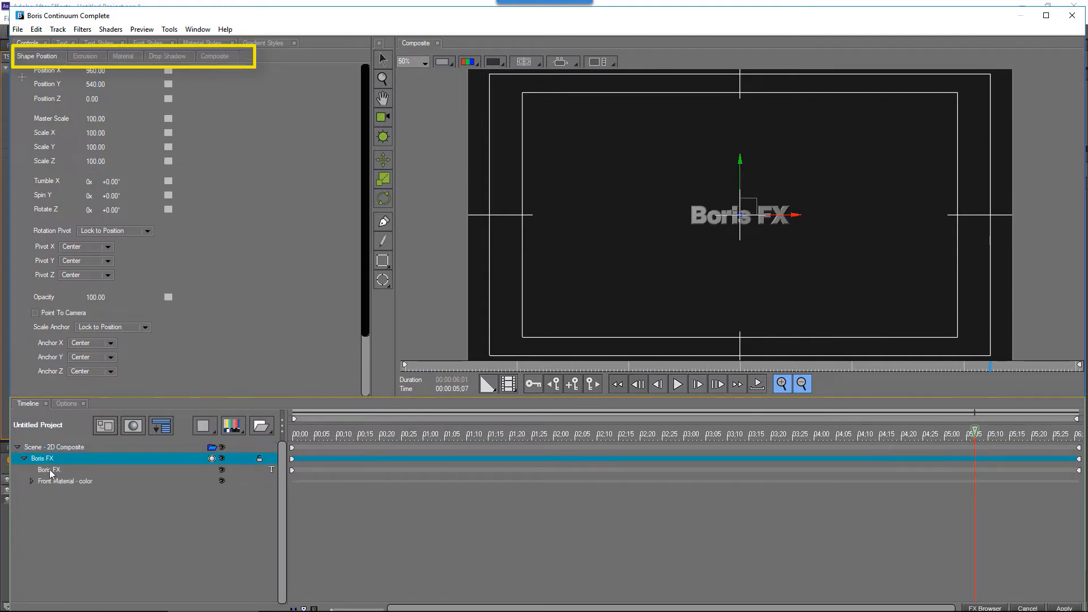
{"action": "left_click", "coordinate": [52, 471]}
{"action": "left_click", "coordinate": [49, 459]}
{"action": "left_click", "coordinate": [50, 471]}
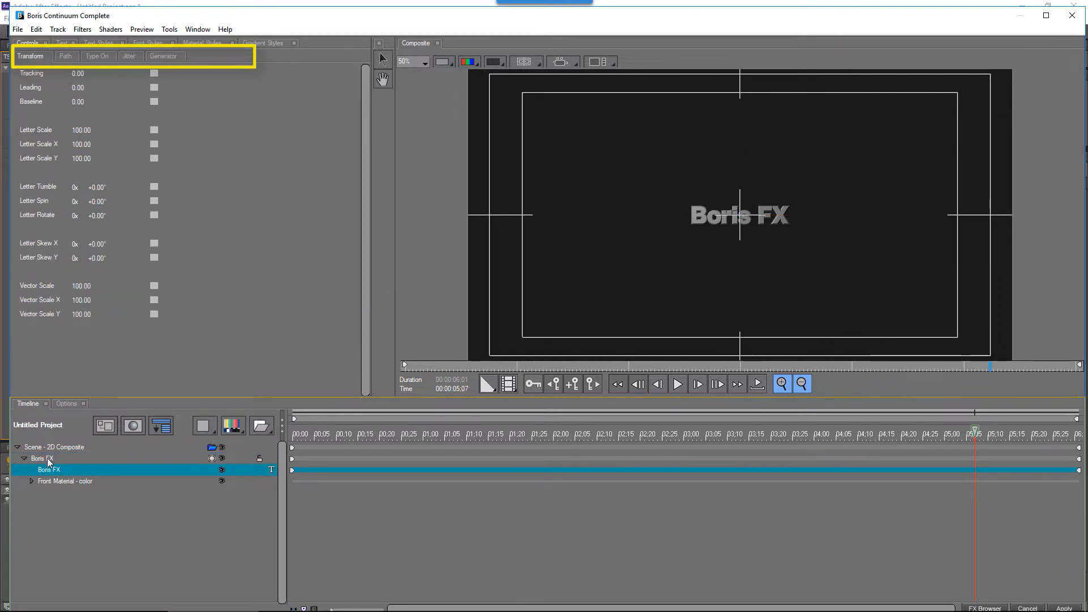
{"action": "left_click", "coordinate": [48, 458]}
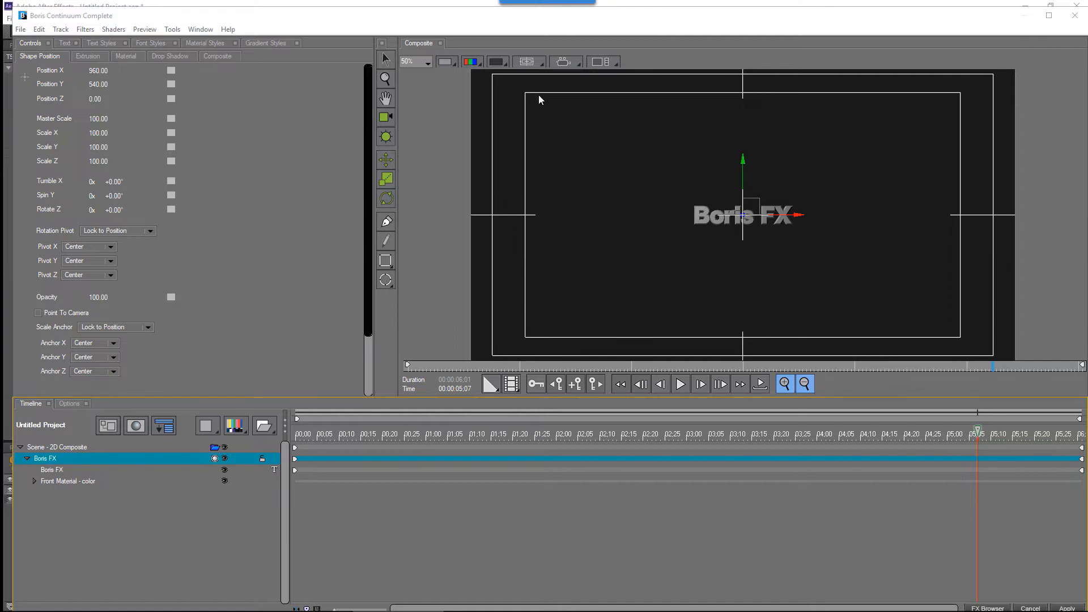
Examine the composite window's Title Safe guide option and its background display options, keeping Composite over Color.
{"action": "left_click", "coordinate": [535, 62]}
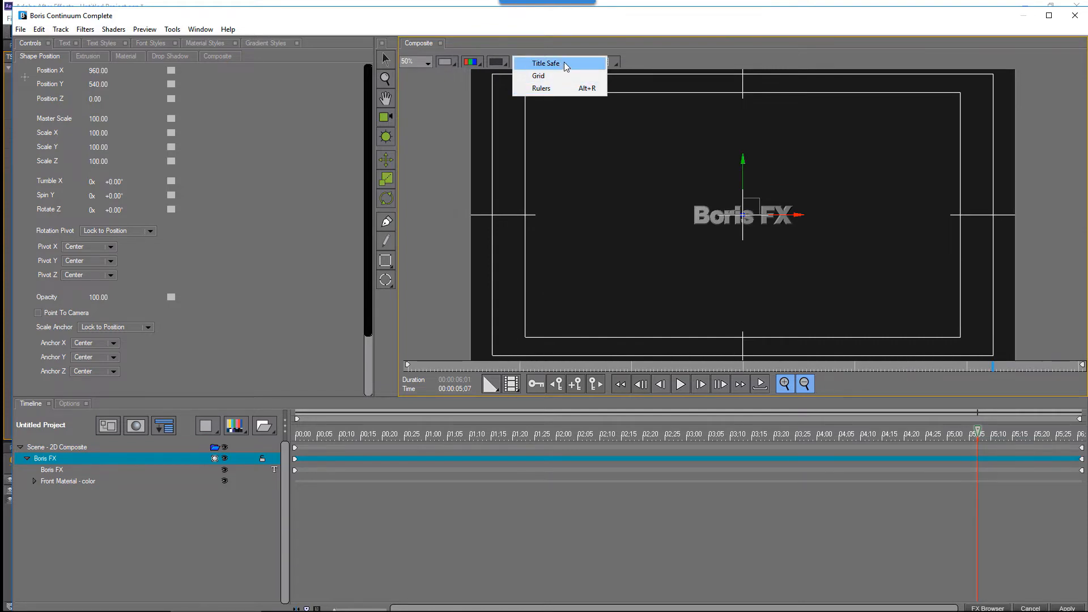
{"action": "left_click", "coordinate": [566, 66]}
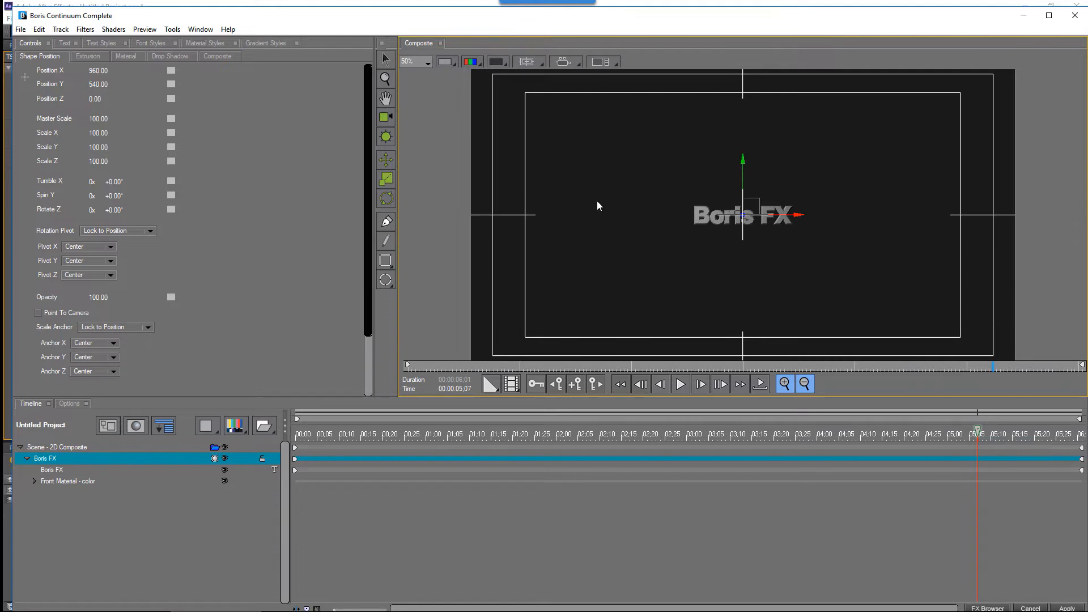
{"action": "left_click", "coordinate": [506, 63]}
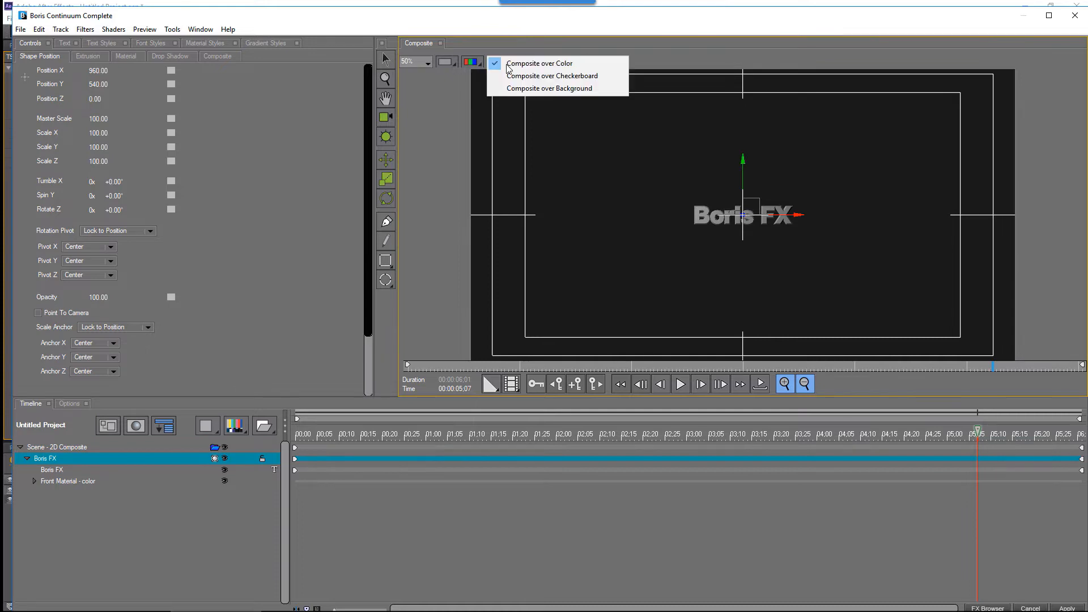
{"action": "left_click", "coordinate": [582, 64]}
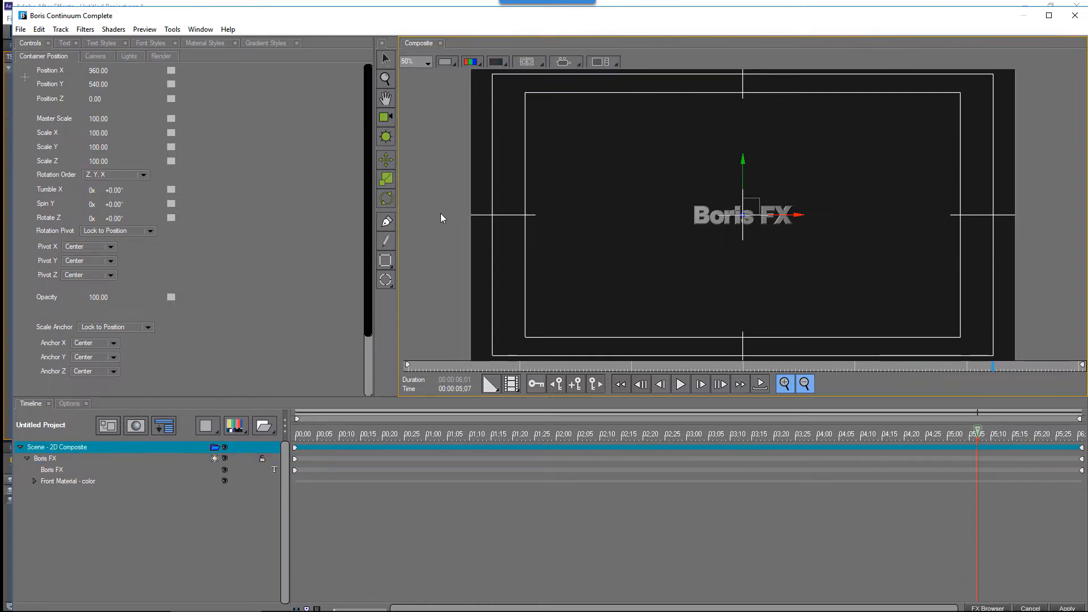
Examine the composite window's preview quality options, High and Draft, keeping High.
{"action": "left_click", "coordinate": [491, 390]}
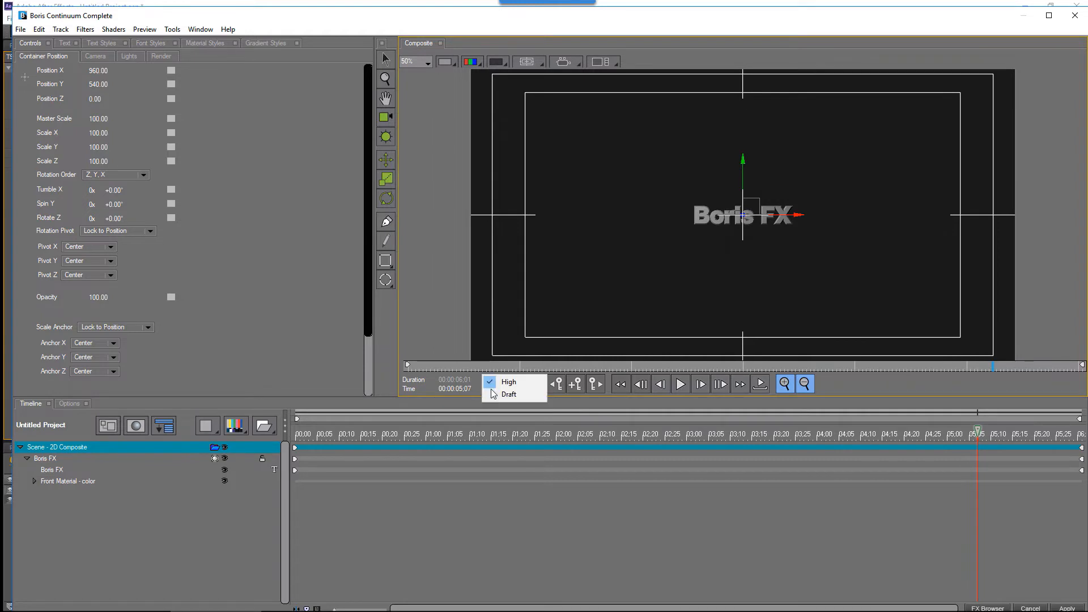
{"action": "left_click", "coordinate": [493, 393]}
{"action": "left_click", "coordinate": [493, 383]}
{"action": "left_click", "coordinate": [505, 385]}
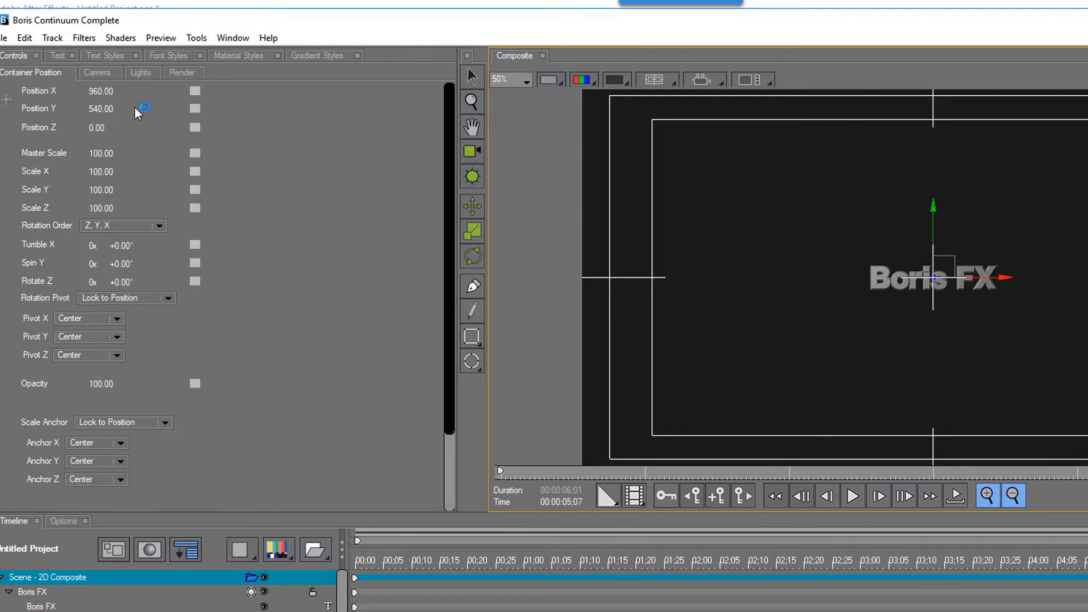
Set the scene container's Position X to 940 and lower its Position Y to raise the text near the top of the title-safe area.
{"action": "left_click", "coordinate": [104, 91]}
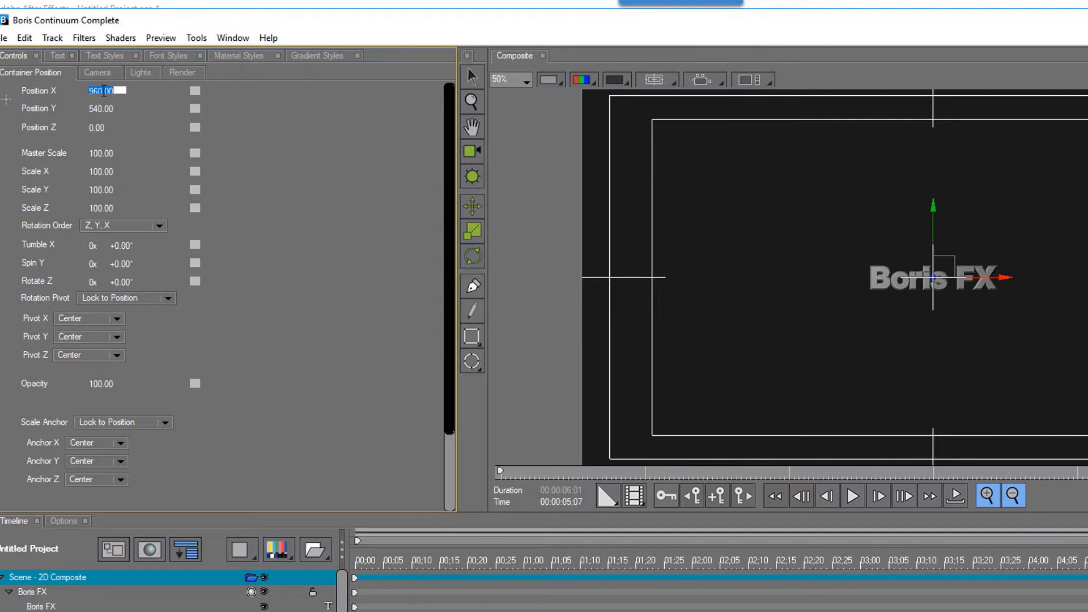
{"action": "type", "text": "940"}
{"action": "key", "text": "Return"}
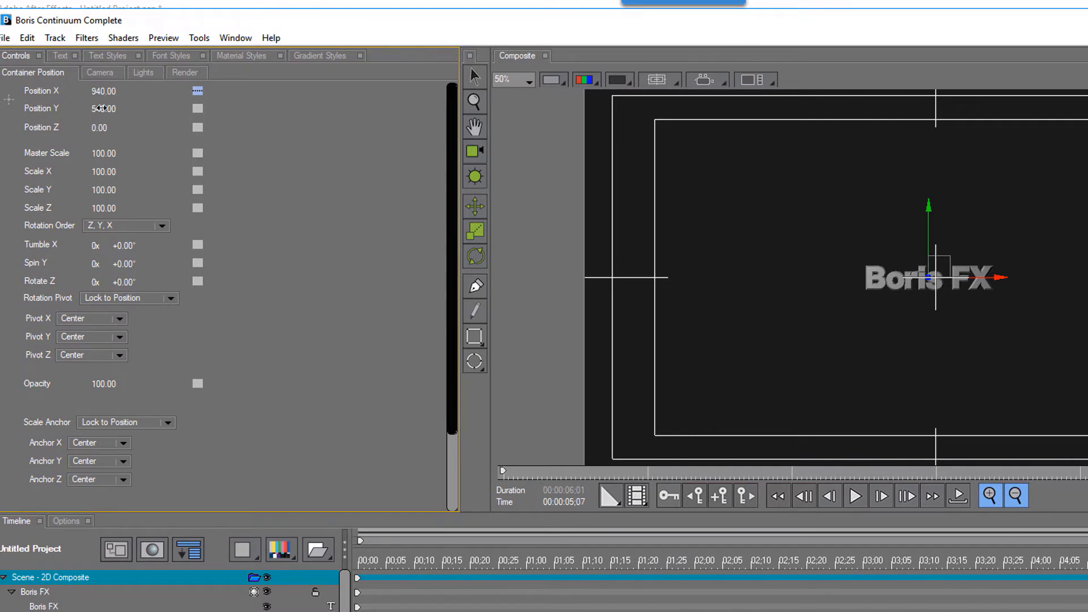
{"action": "mouse_move", "coordinate": [101, 108]}
{"action": "left_mouse_down"}
{"action": "mouse_move", "coordinate": [93, 115]}
{"action": "mouse_move", "coordinate": [106, 109]}
{"action": "left_mouse_up"}
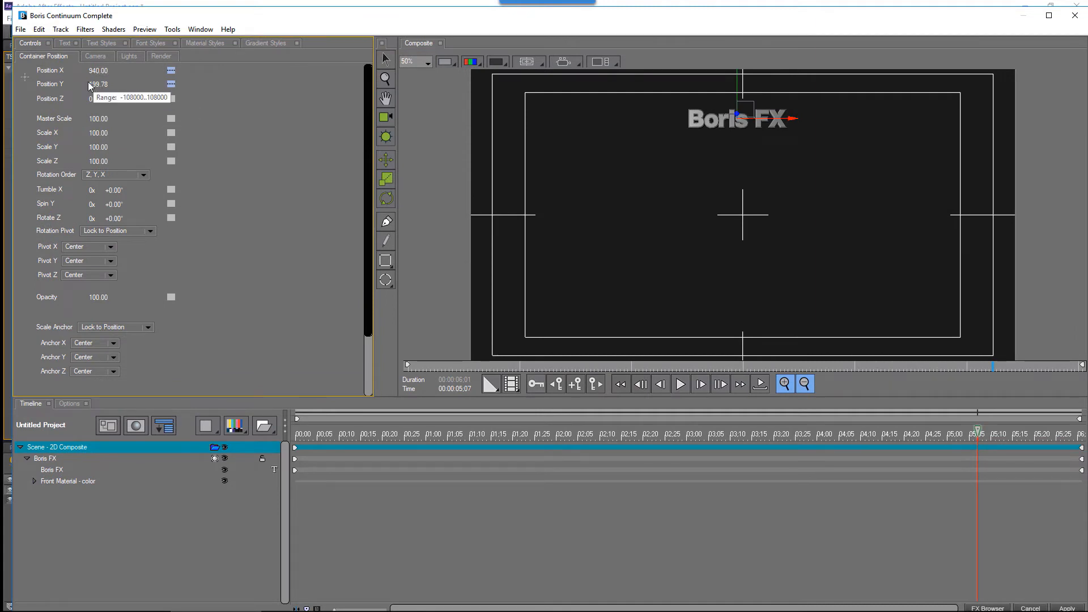
{"action": "left_click", "coordinate": [26, 79]}
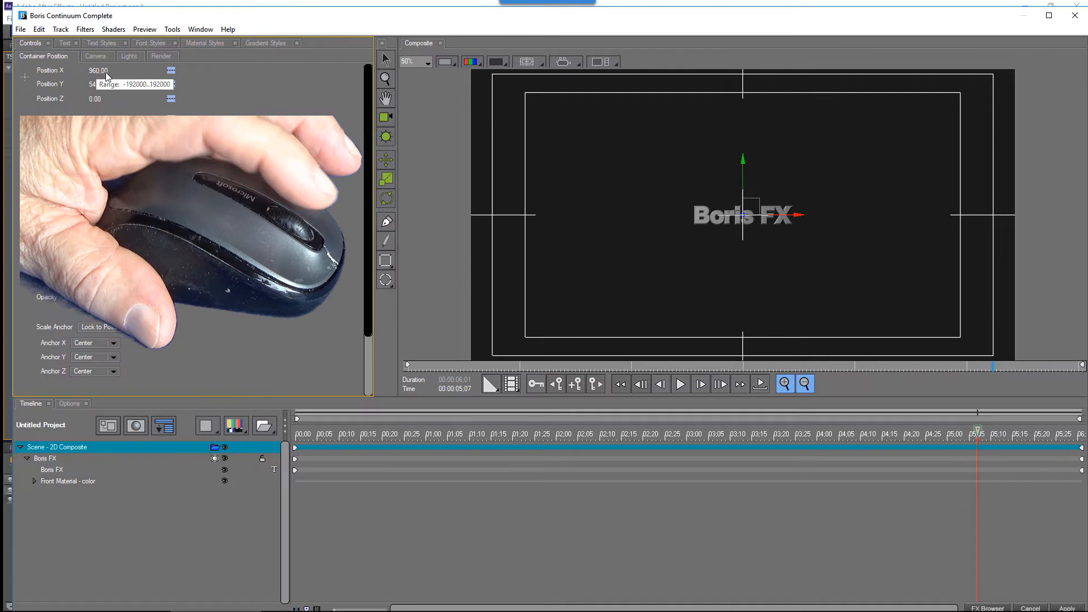
Lower the scene container's Position X in single units to 933, and raise it again.
{"action": "scroll", "coordinate": [106, 74], "scroll_direction": "down", "scroll_amount": 4}
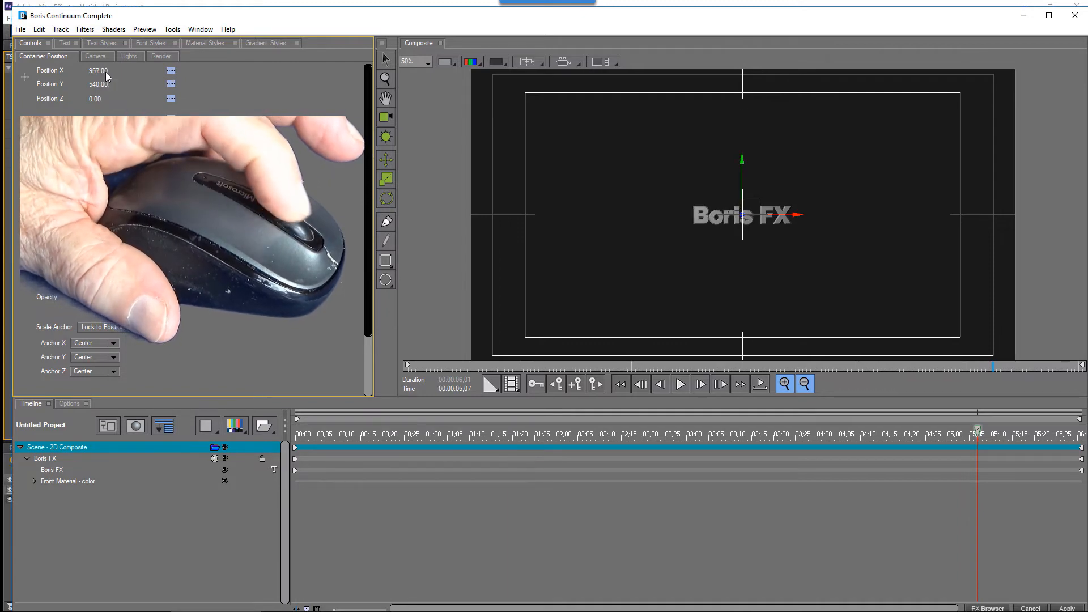
{"action": "scroll", "coordinate": [106, 72], "scroll_direction": "down", "scroll_amount": 10}
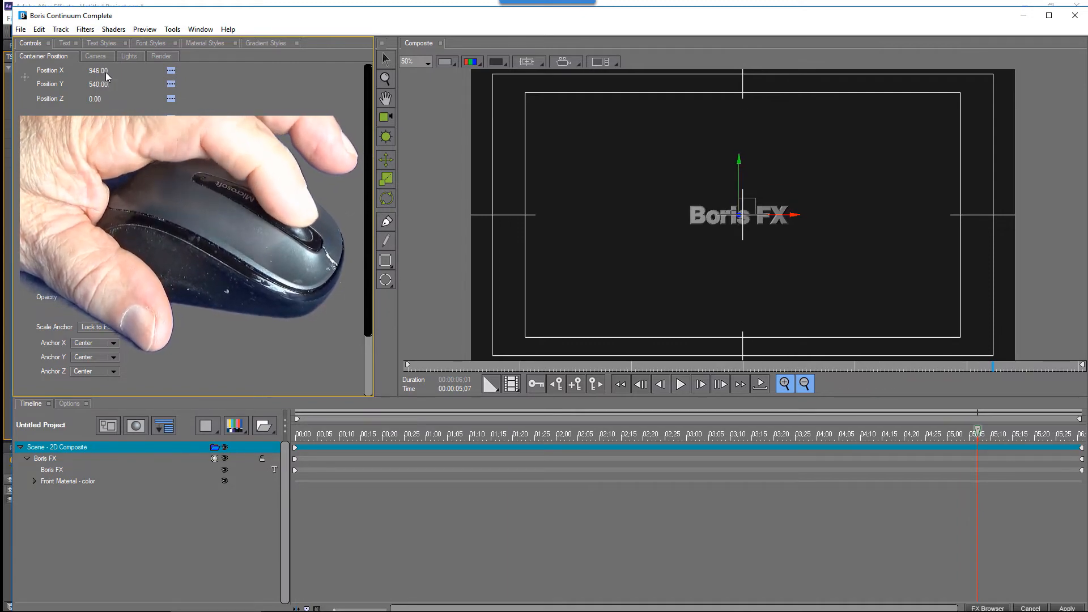
{"action": "scroll", "coordinate": [106, 72], "scroll_direction": "down", "scroll_amount": 13}
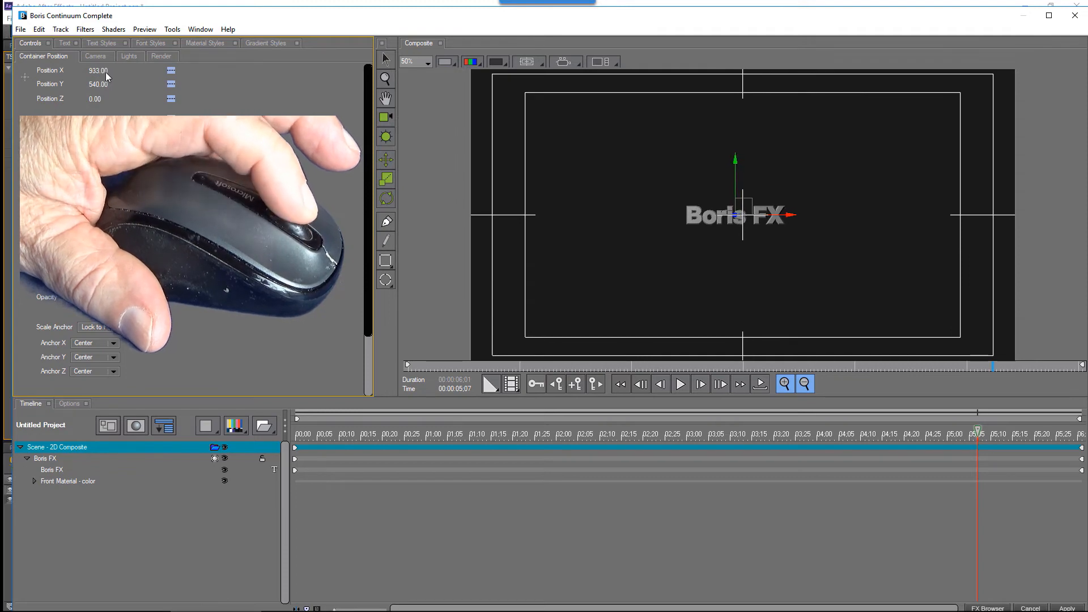
{"action": "scroll", "coordinate": [106, 72], "scroll_direction": "up", "scroll_amount": 20}
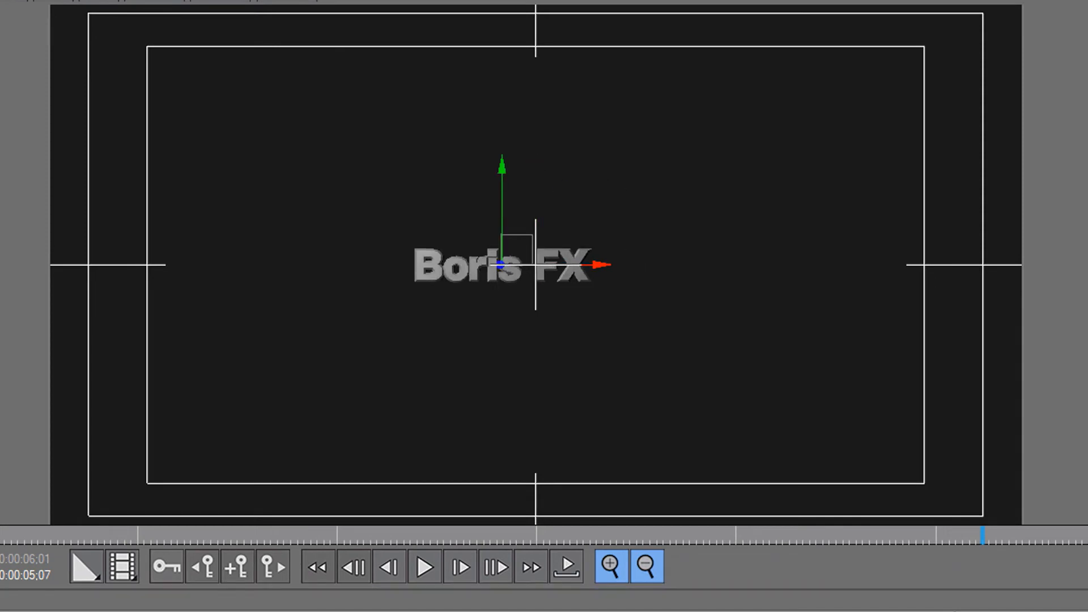
Move the text with its on-screen axis handles along X, Y and Z to about X 1234, Y 450 and Z 208.
{"action": "left_click_drag", "start_coordinate": [601, 265], "coordinate": [466, 265]}
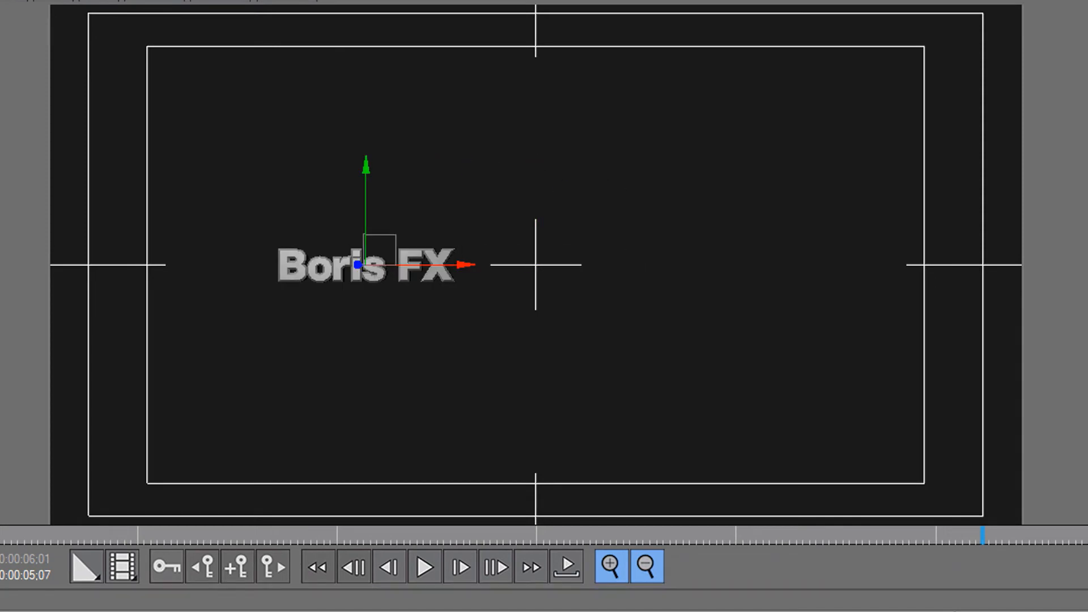
{"action": "left_click", "coordinate": [364, 189]}
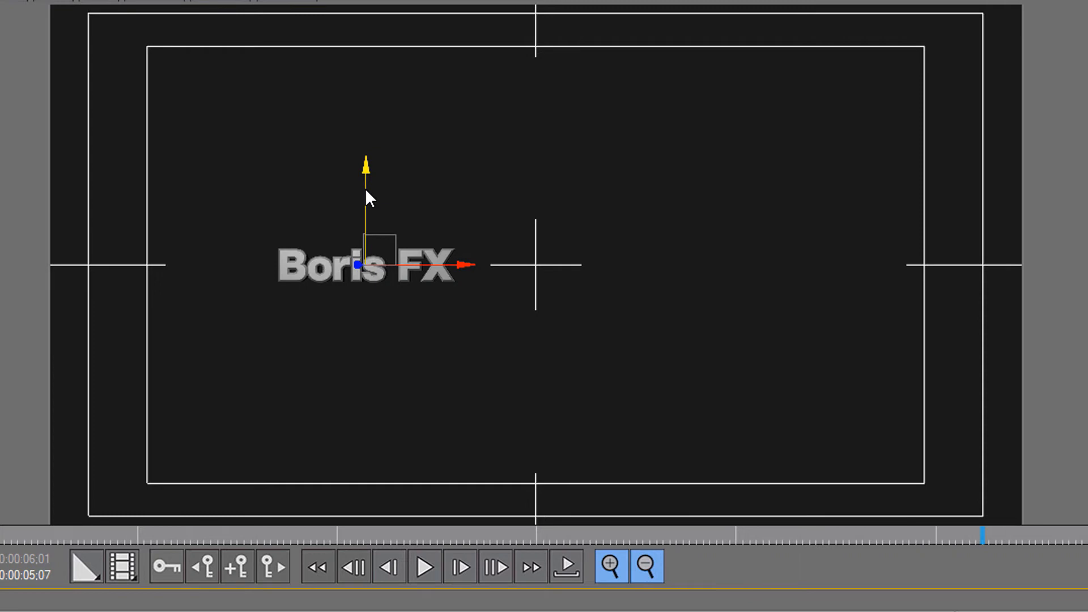
{"action": "left_click_drag", "start_coordinate": [366, 191], "coordinate": [365, 153]}
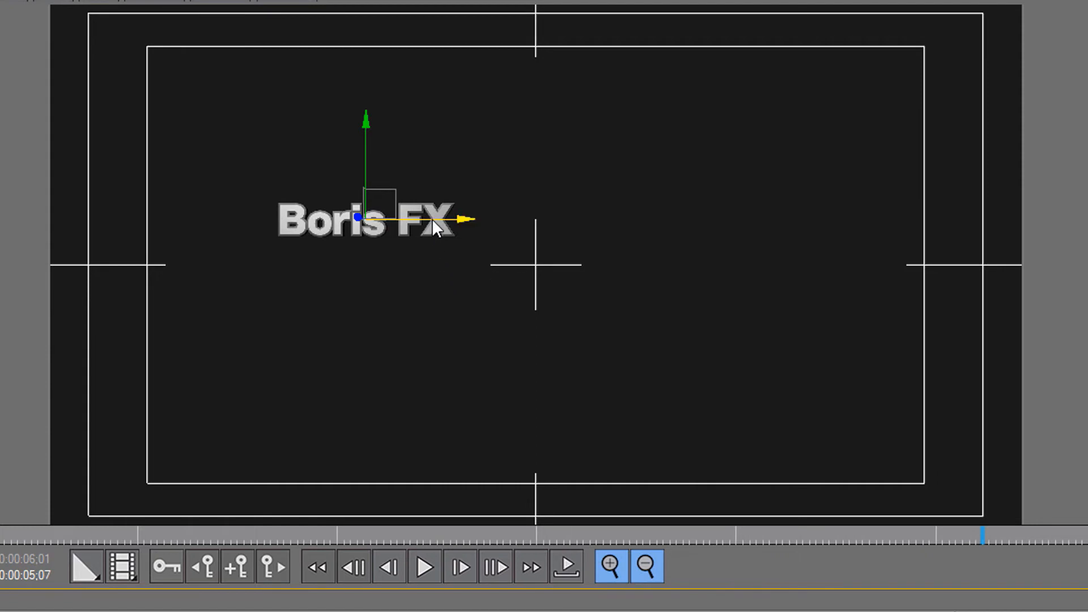
{"action": "left_click_drag", "start_coordinate": [433, 221], "coordinate": [689, 301]}
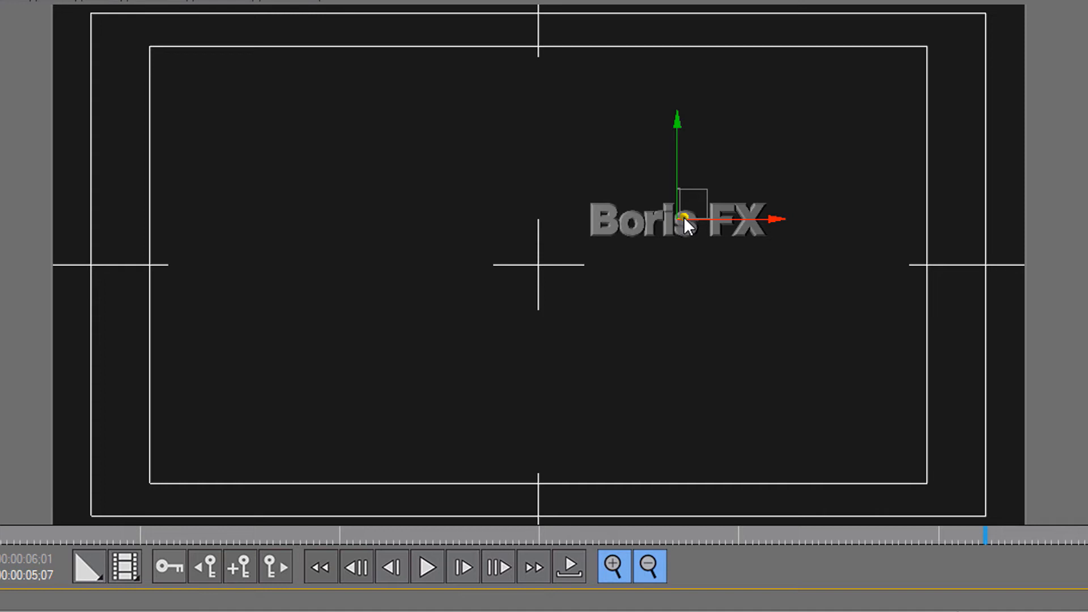
{"action": "left_click_drag", "start_coordinate": [686, 224], "coordinate": [694, 367]}
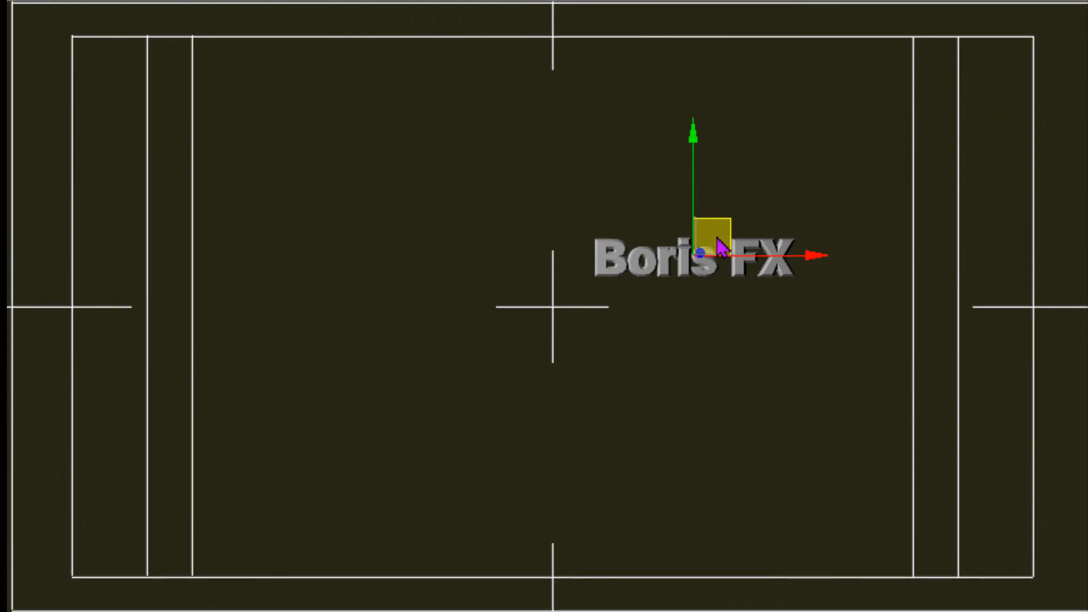
{"action": "mouse_move", "coordinate": [718, 243]}
{"action": "left_mouse_down"}
{"action": "mouse_move", "coordinate": [685, 291]}
{"action": "mouse_move", "coordinate": [454, 199]}
{"action": "mouse_move", "coordinate": [600, 296]}
{"action": "mouse_move", "coordinate": [619, 469]}
{"action": "mouse_move", "coordinate": [277, 267]}
{"action": "mouse_move", "coordinate": [657, 246]}
{"action": "mouse_move", "coordinate": [368, 349]}
{"action": "mouse_move", "coordinate": [780, 182]}
{"action": "mouse_move", "coordinate": [762, 226]}
{"action": "mouse_move", "coordinate": [730, 235]}
{"action": "left_mouse_up"}
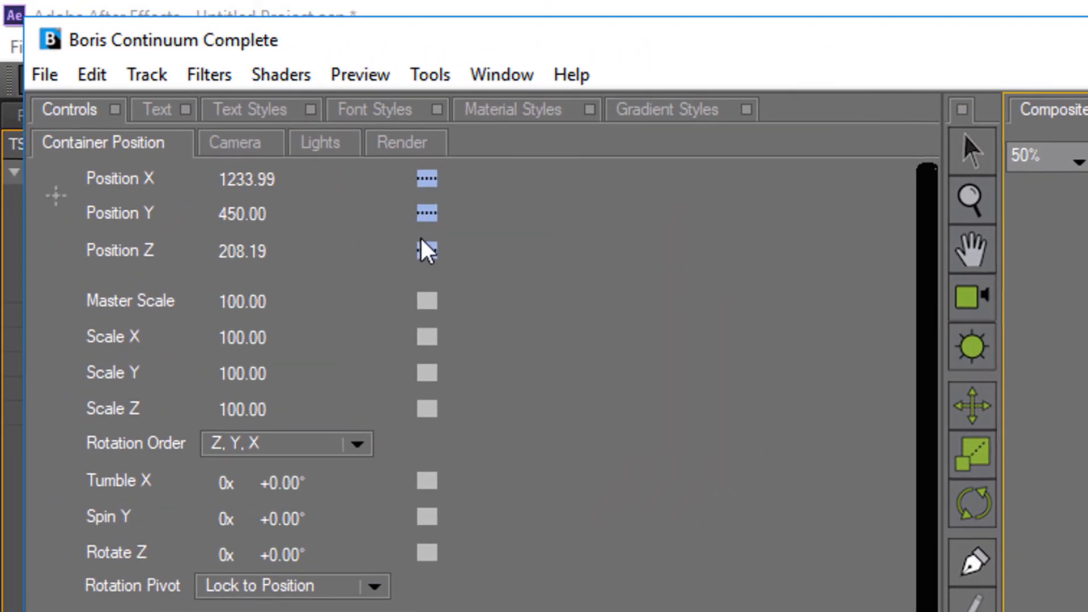
{"action": "left_click", "coordinate": [432, 303]}
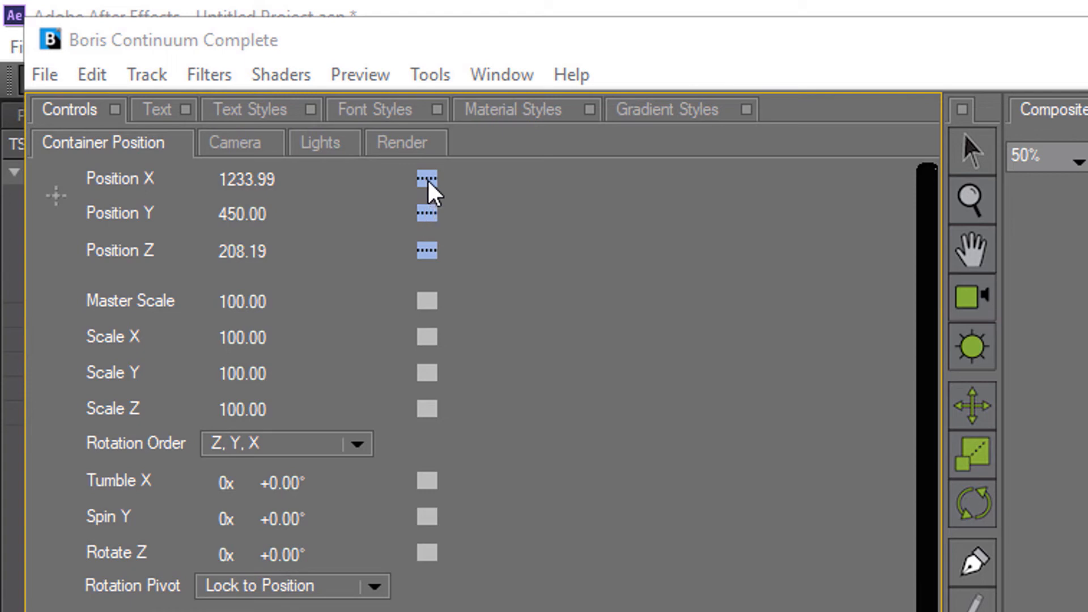
{"action": "left_click", "coordinate": [429, 182]}
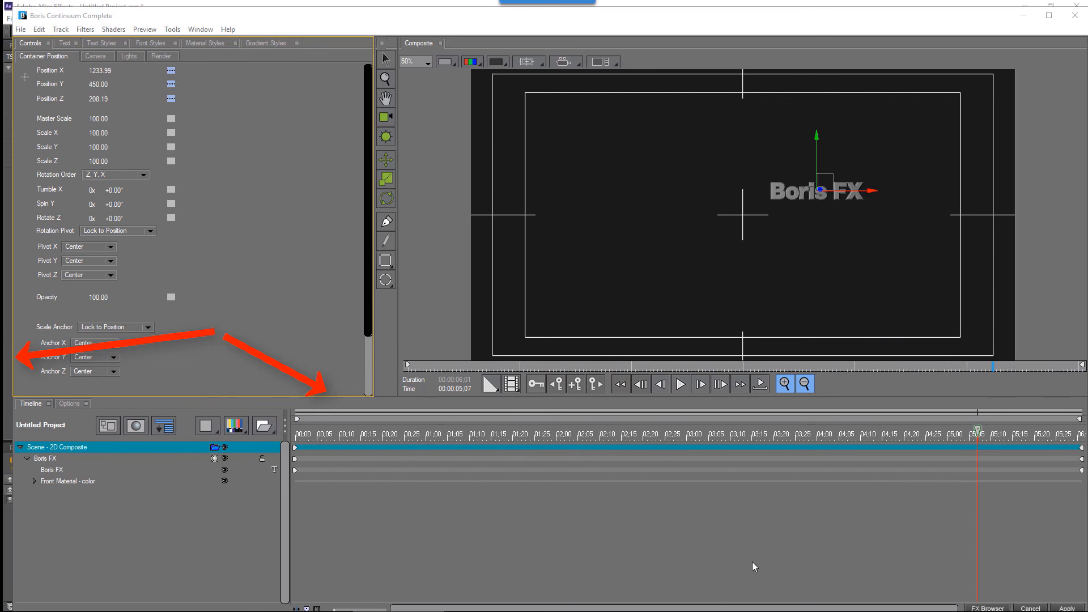
Deselect all tracks in the timeline and return the playhead to the start of the project.
{"action": "left_click", "coordinate": [764, 524]}
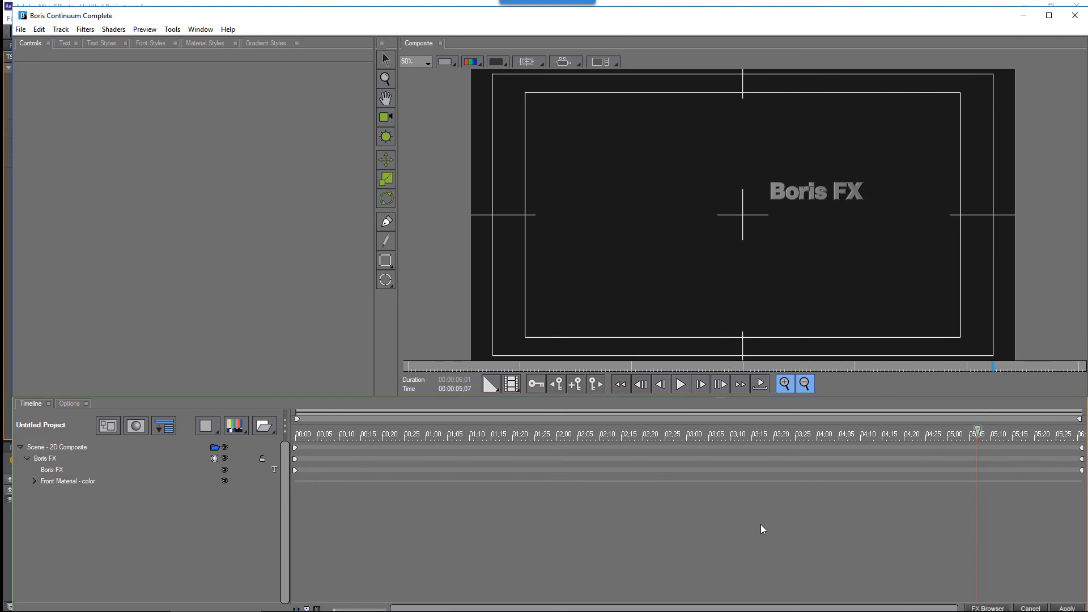
{"action": "key", "text": "Home"}
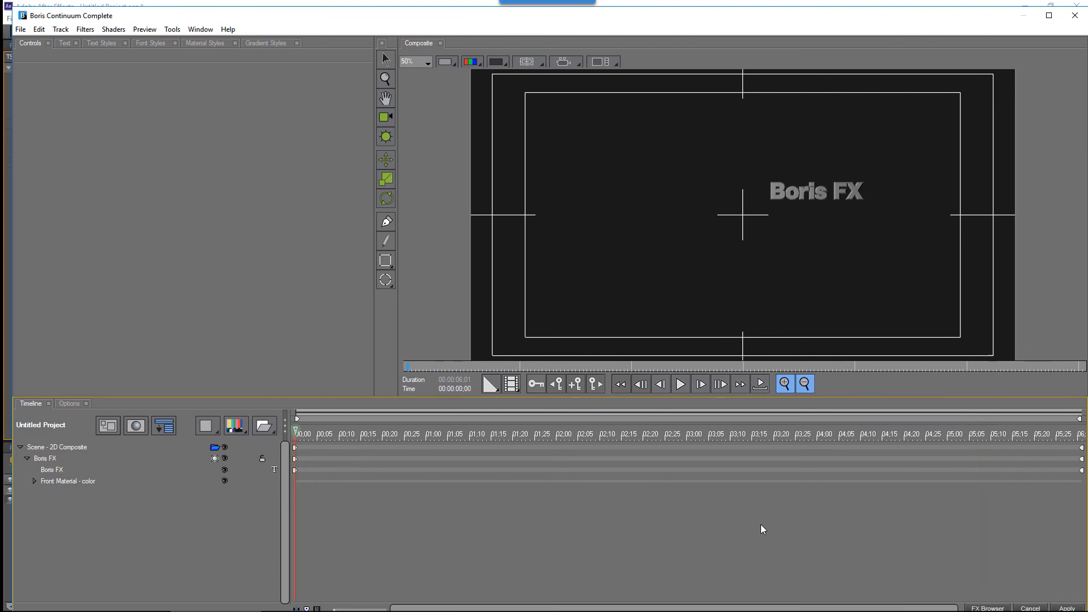